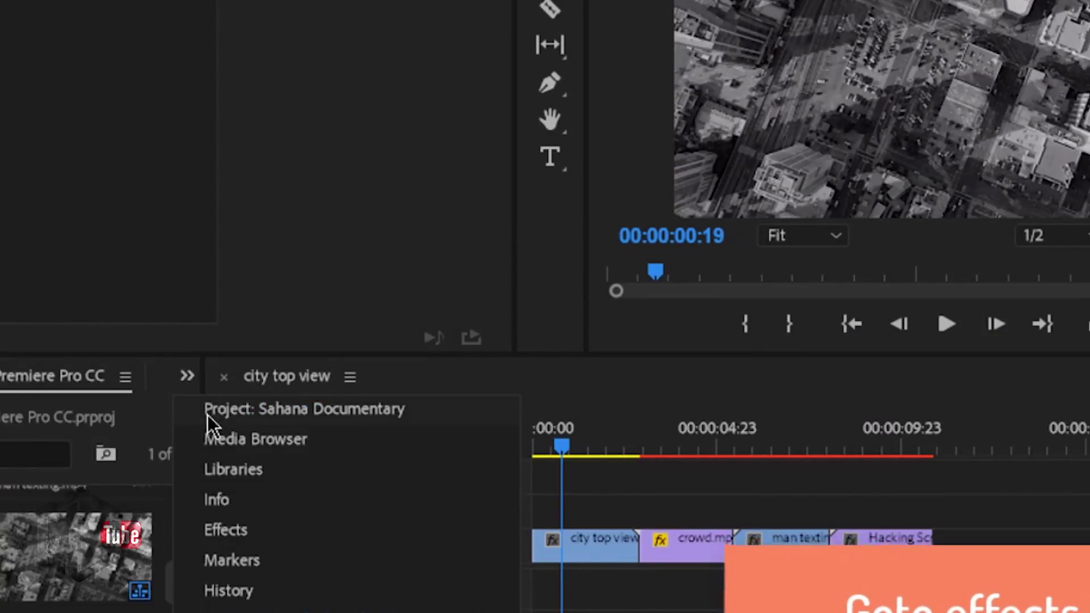
Show the Effects panel in the left pane in place of the Project panel.
{"action": "left_click", "coordinate": [226, 537]}
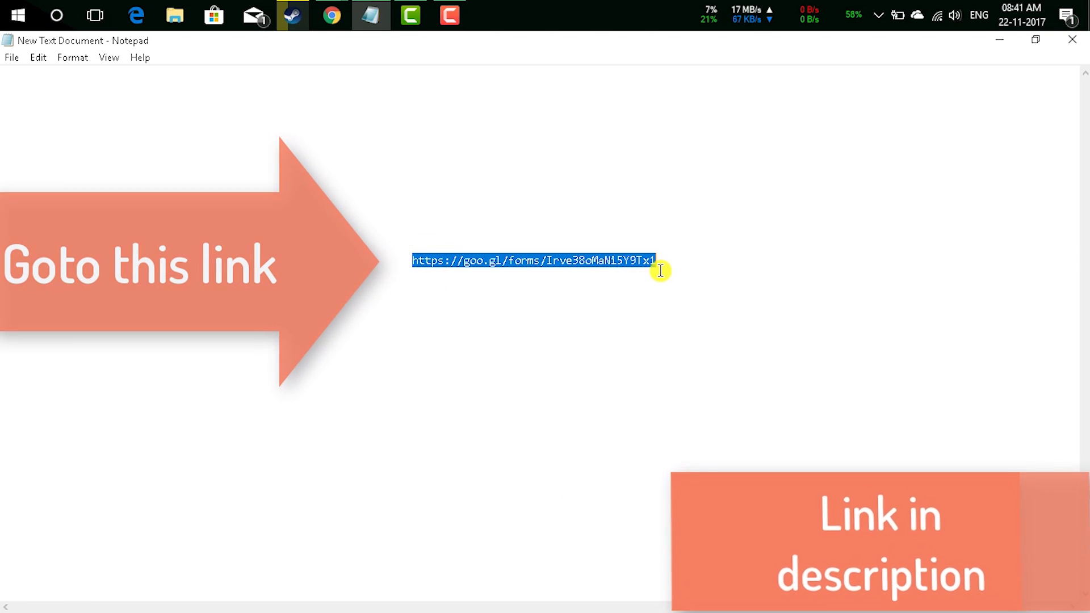
Open the pasted goo.gl survey link in Chrome and enter an e-mail address.
{"action": "left_click", "coordinate": [1000, 41]}
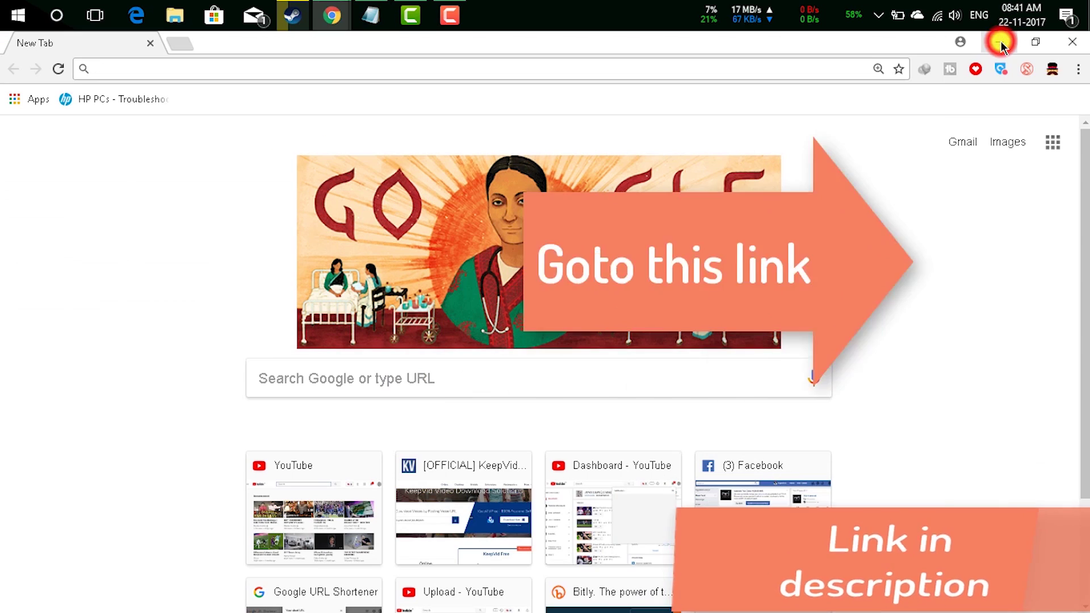
{"action": "left_click", "coordinate": [622, 66]}
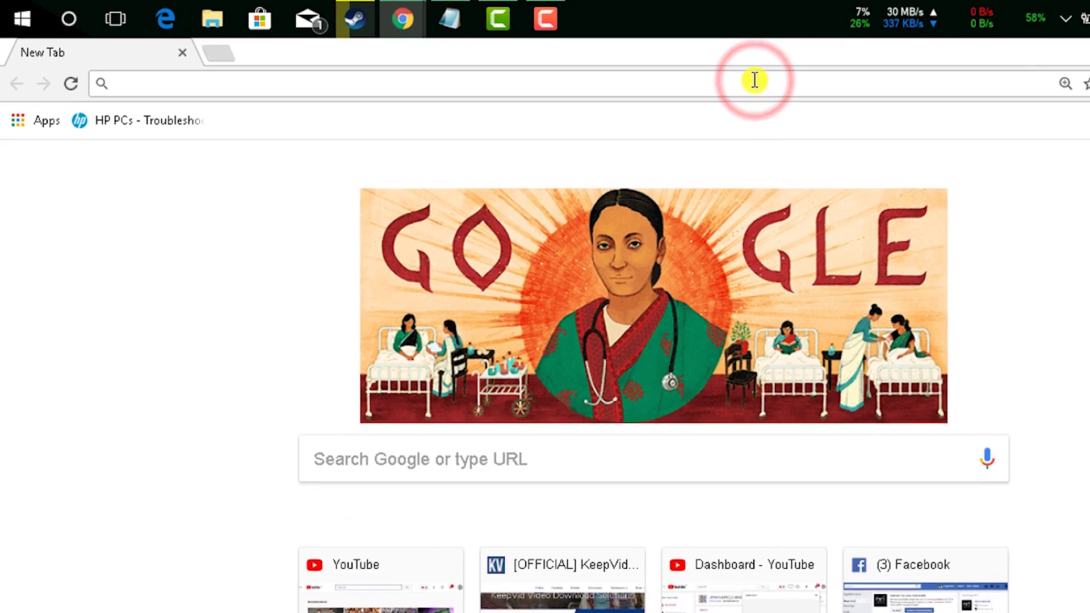
{"action": "key", "text": "ctrl+v"}
{"action": "key", "text": "Return"}
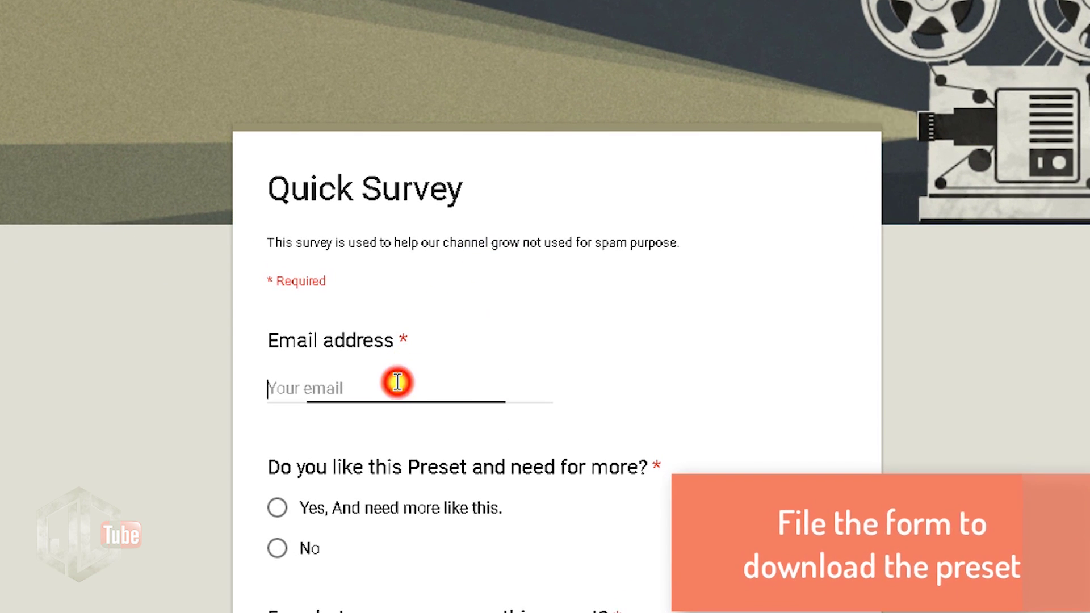
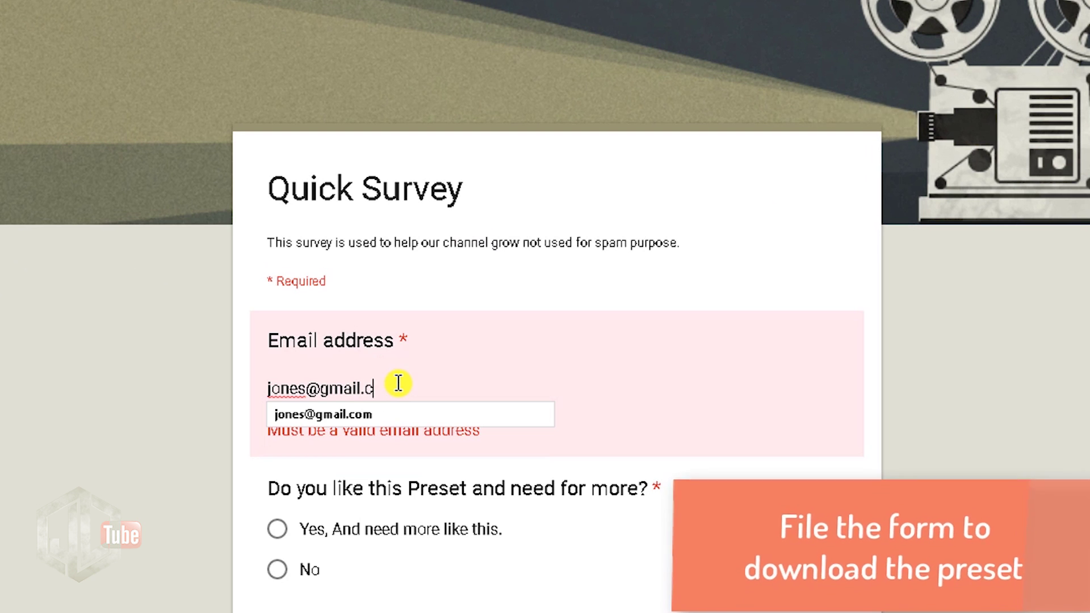
Answer yes to the subscription question and submit the Quick Survey.
{"action": "scroll", "coordinate": [424, 453], "scroll_direction": "down", "scroll_amount": 5}
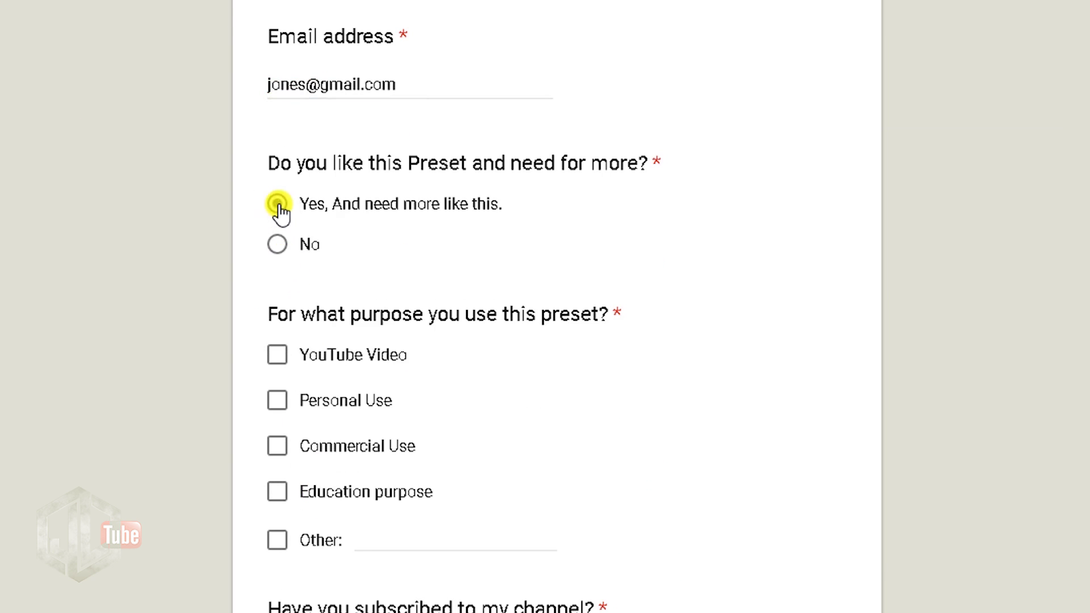
{"action": "scroll", "coordinate": [280, 158], "scroll_direction": "down", "scroll_amount": 3}
{"action": "scroll", "coordinate": [281, 162], "scroll_direction": "down", "scroll_amount": 3}
{"action": "scroll", "coordinate": [278, 261], "scroll_direction": "down", "scroll_amount": 2}
{"action": "left_click", "coordinate": [299, 290]}
{"action": "type", "text": "Tell me your comment :)"}
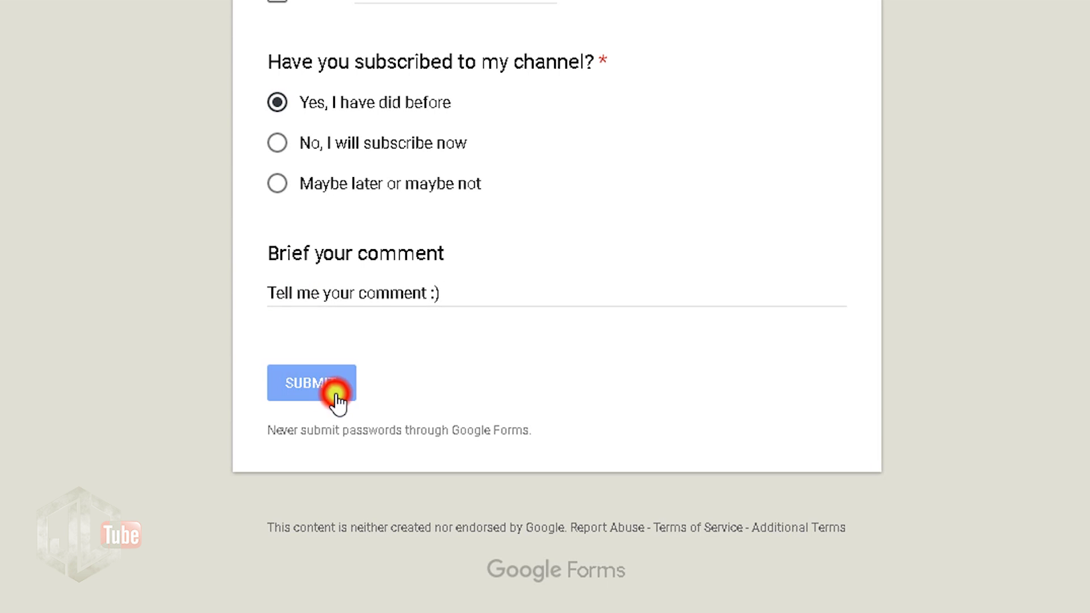
{"action": "left_click", "coordinate": [337, 397]}
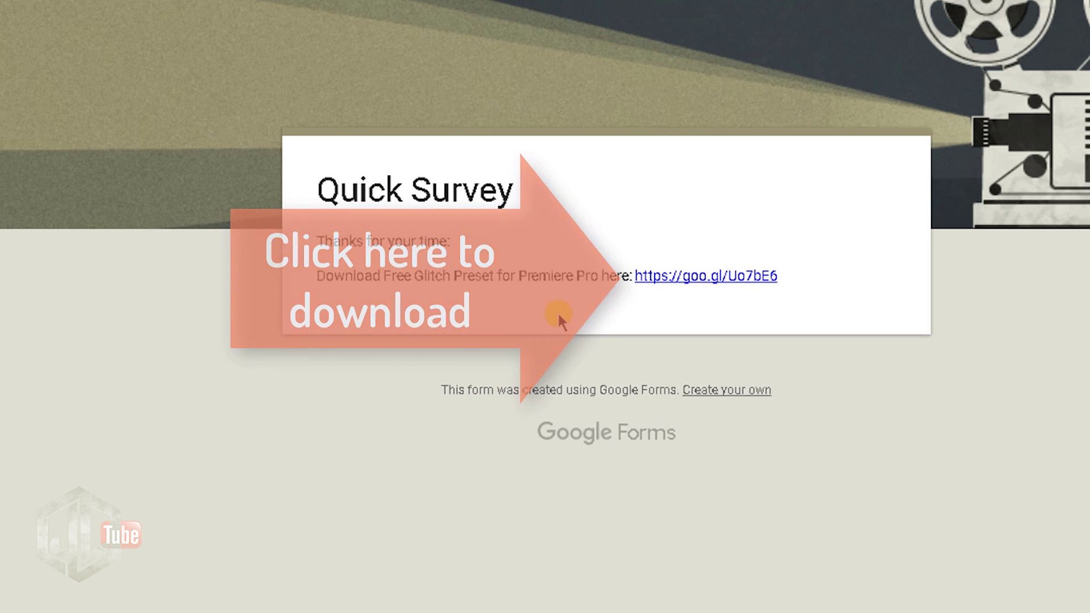
Download the glitch preset zip from MEGA and select it on the desktop.
{"action": "left_click", "coordinate": [704, 287]}
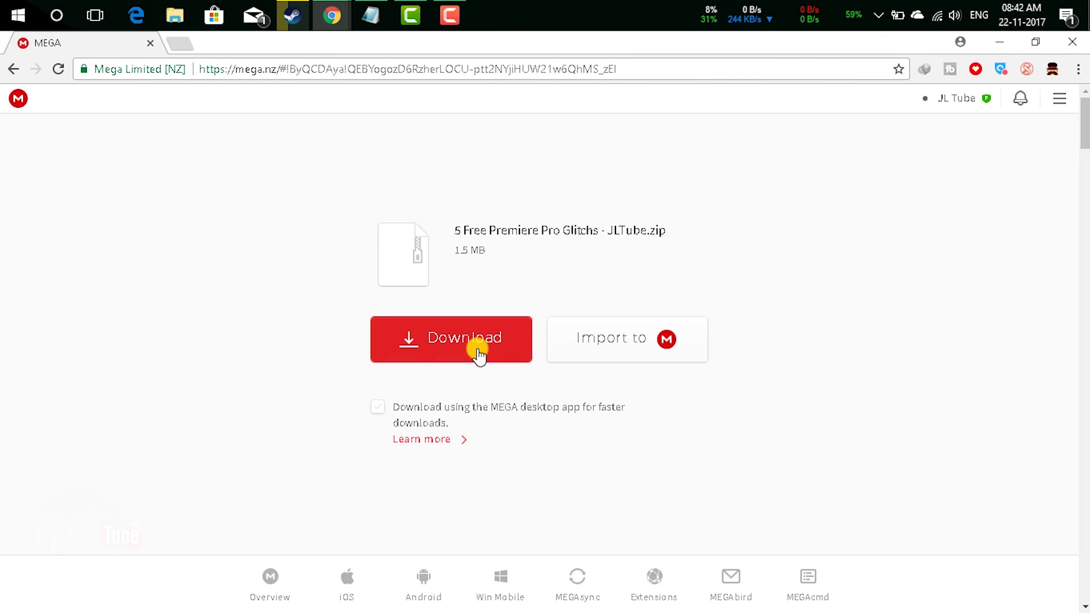
{"action": "left_click", "coordinate": [479, 353]}
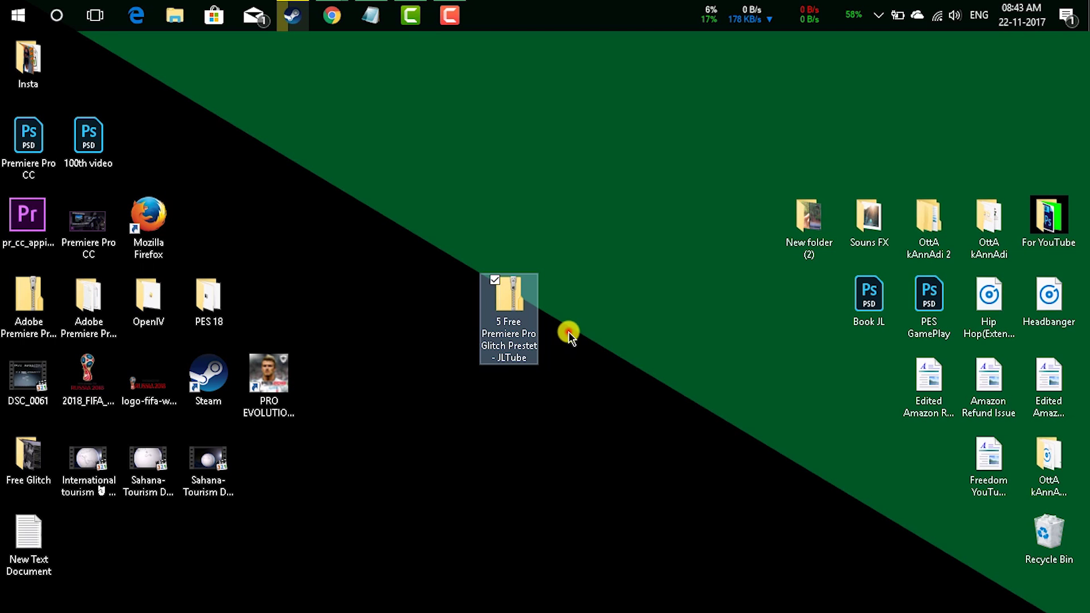
{"action": "left_click", "coordinate": [516, 322]}
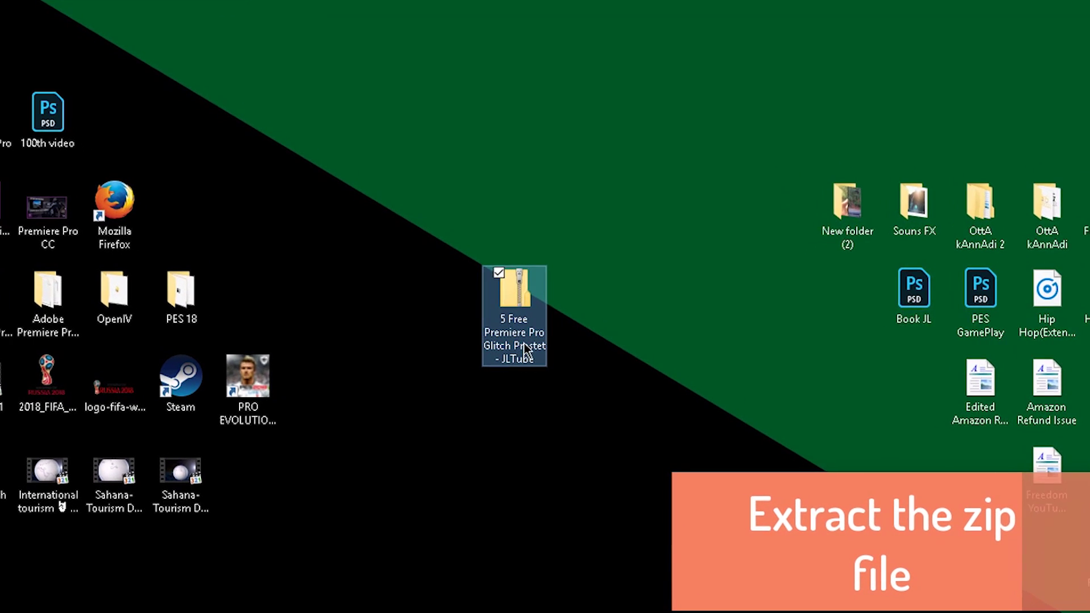
Extract the glitch preset zip into the suggested desktop folder and show the files.
{"action": "right_click", "coordinate": [529, 309]}
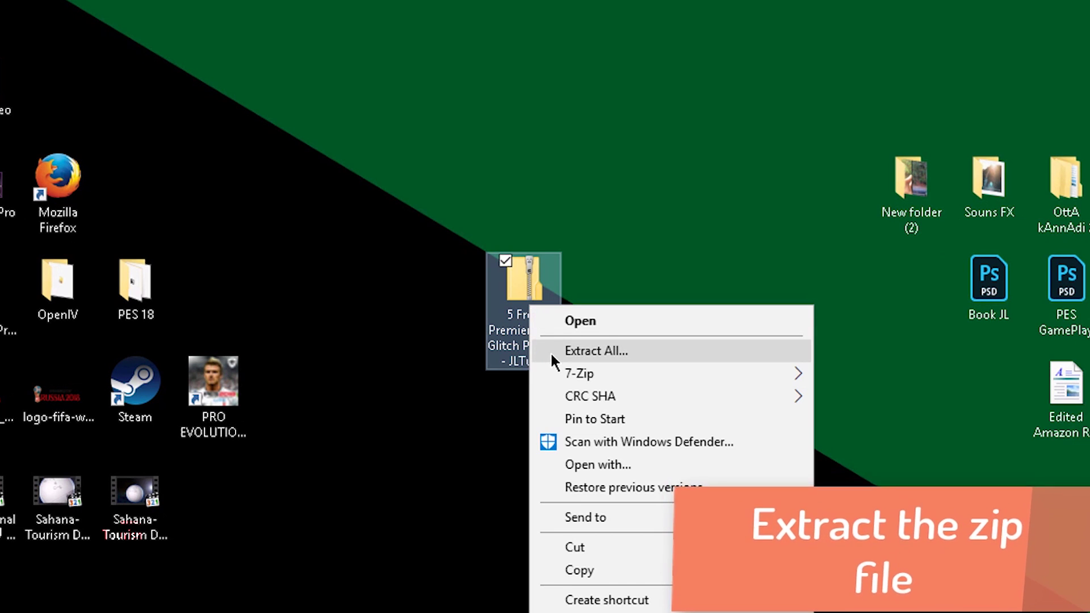
{"action": "left_click", "coordinate": [552, 348]}
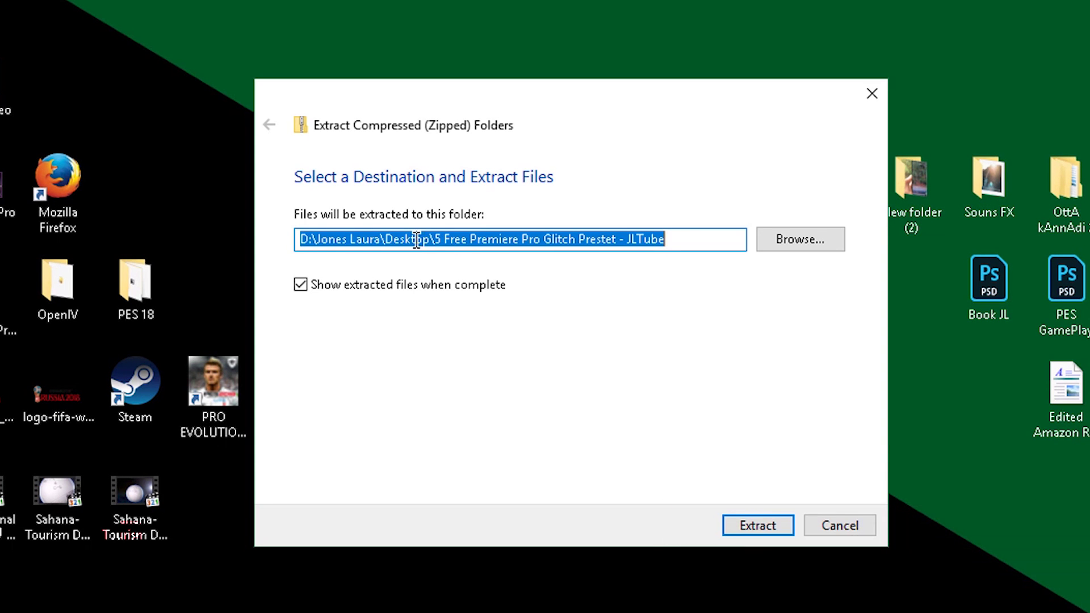
{"action": "left_click", "coordinate": [771, 528]}
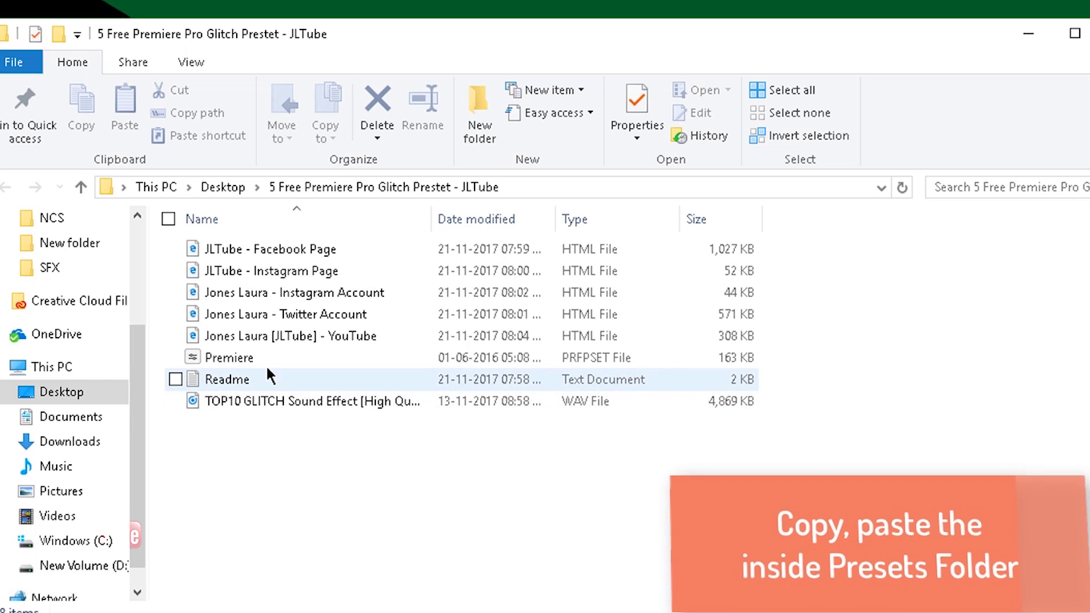
Copy the Premiere preset file from the extracted folder.
{"action": "left_click", "coordinate": [299, 364]}
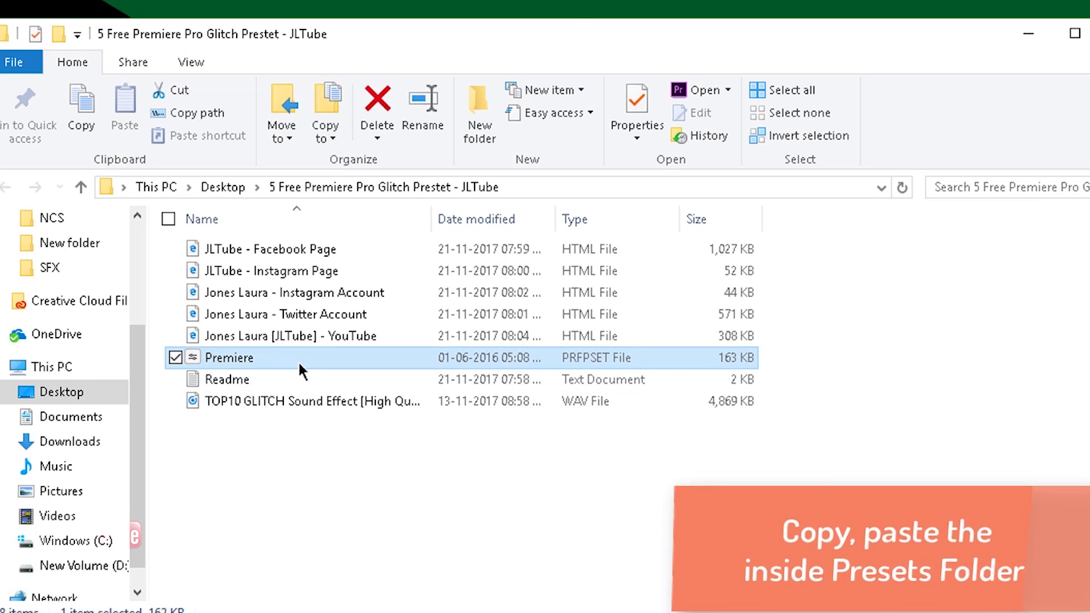
{"action": "right_click", "coordinate": [299, 364]}
{"action": "left_click", "coordinate": [349, 240]}
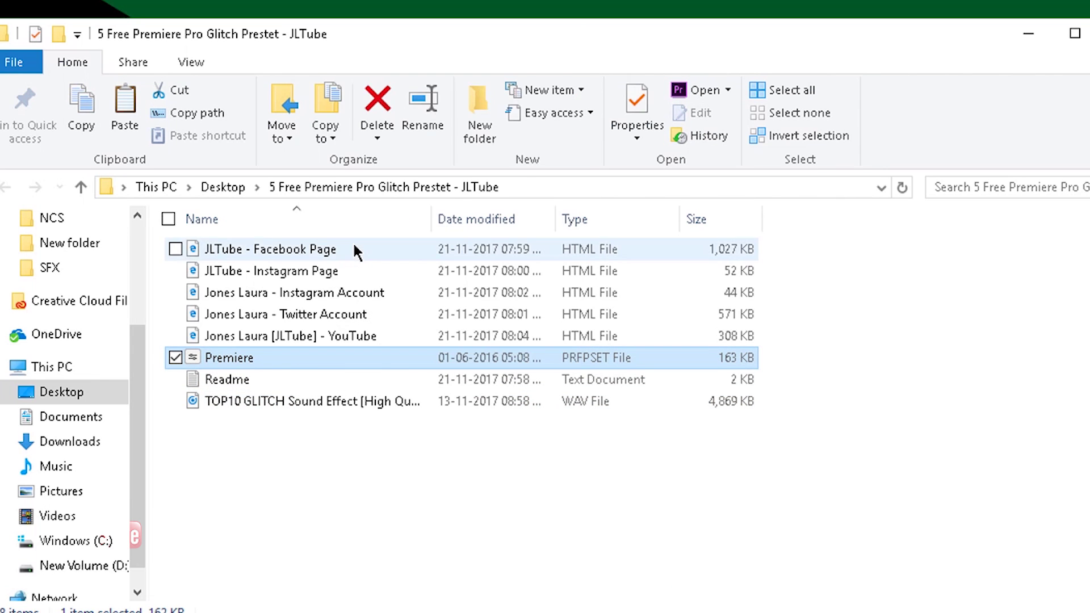
Browse to C:\Program Files\Adobe\Adobe Premiere Pro CC 2018\Presets\Styles.
{"action": "left_click", "coordinate": [56, 545]}
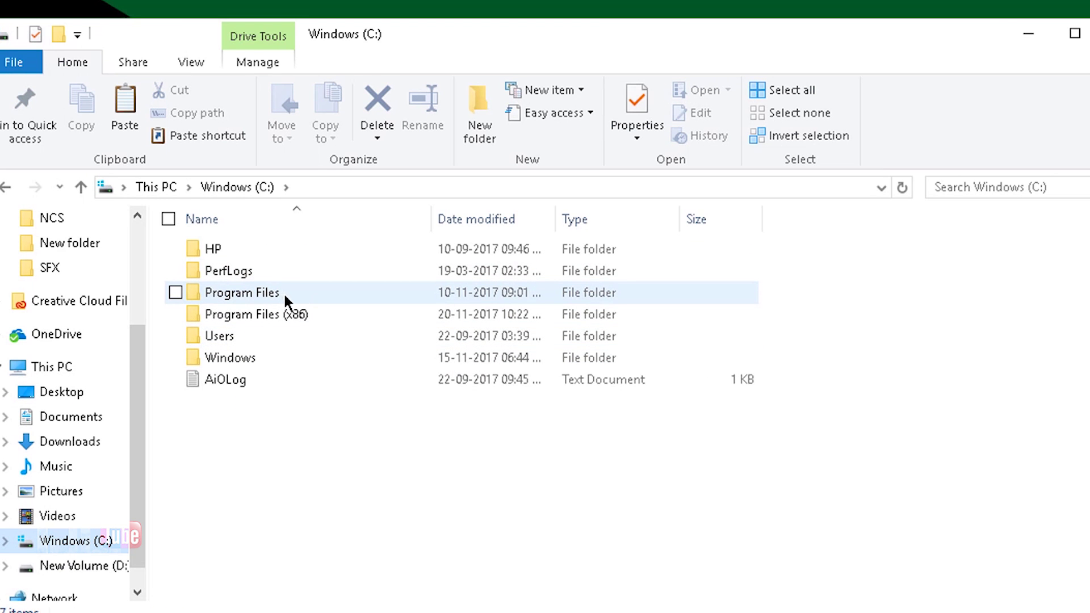
{"action": "double_click", "coordinate": [299, 292]}
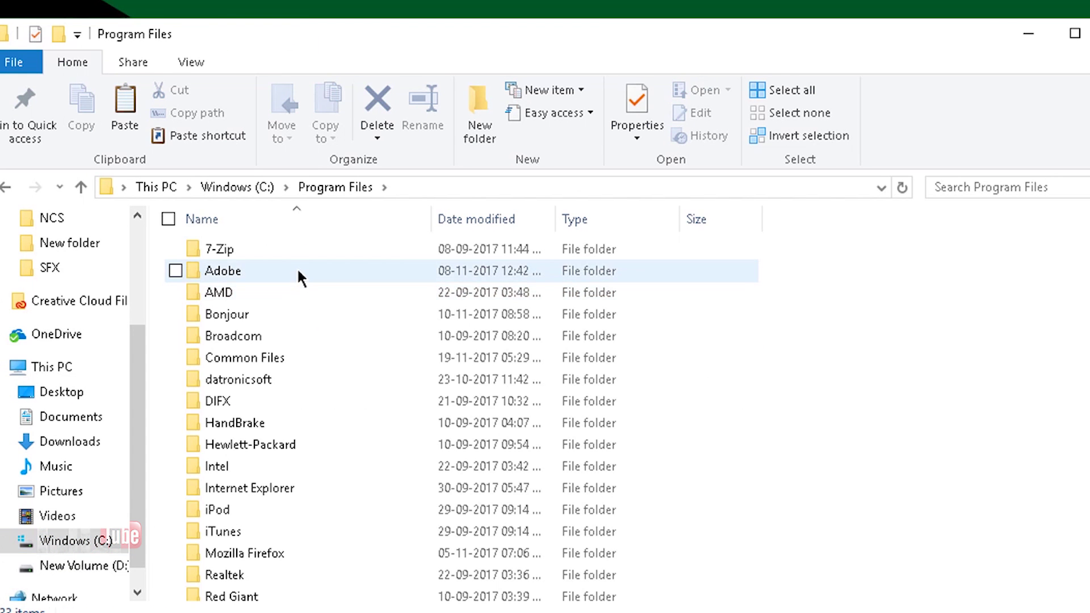
{"action": "double_click", "coordinate": [298, 271]}
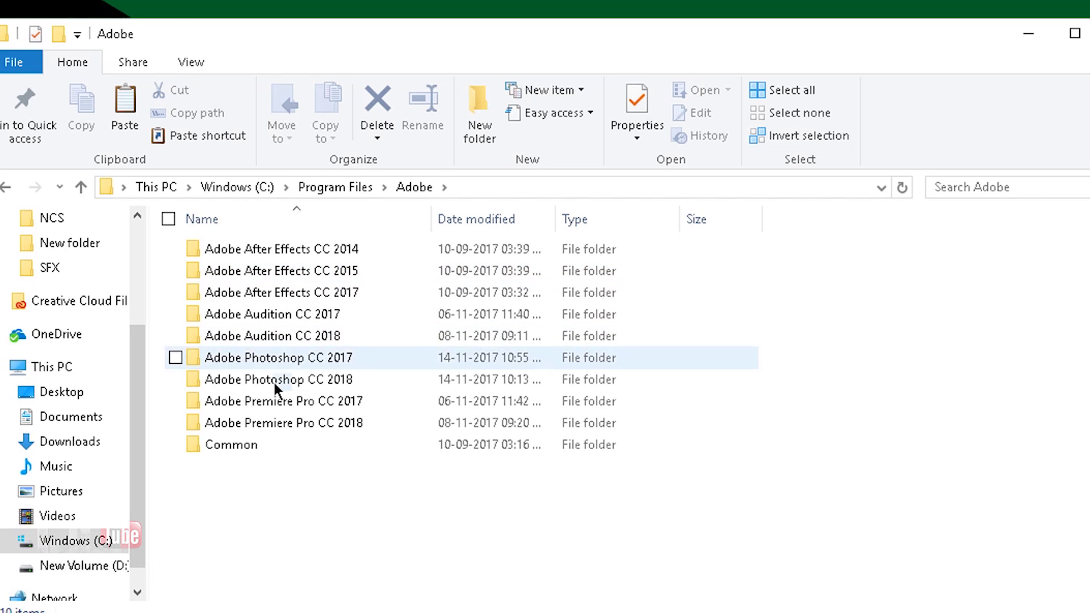
{"action": "double_click", "coordinate": [346, 426]}
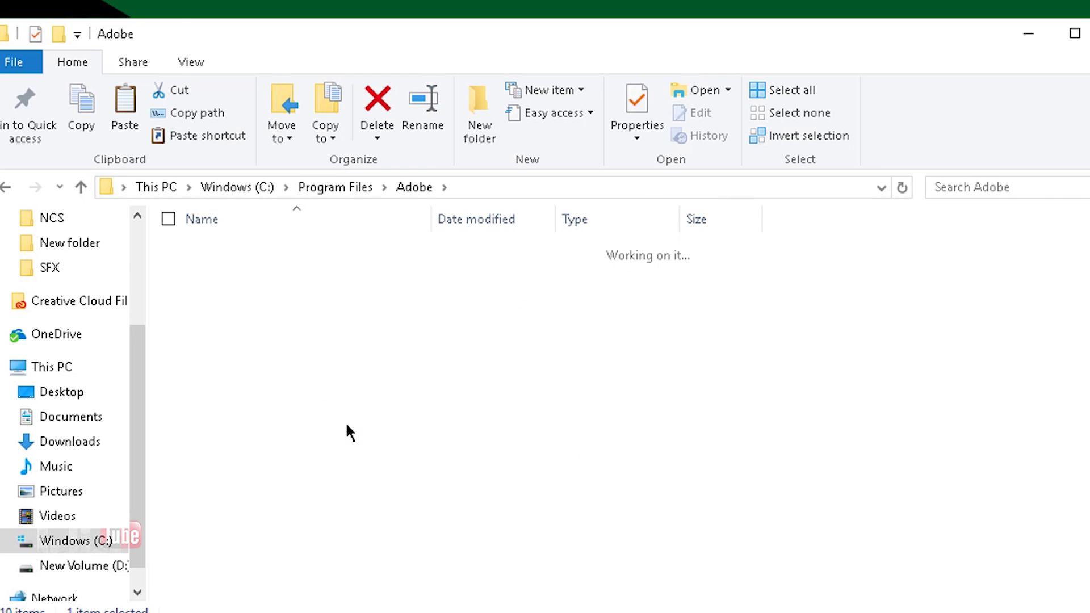
{"action": "scroll", "coordinate": [347, 426], "scroll_direction": "down", "scroll_amount": 2}
{"action": "scroll", "coordinate": [347, 431], "scroll_direction": "down", "scroll_amount": 2}
{"action": "scroll", "coordinate": [347, 432], "scroll_direction": "down", "scroll_amount": 1}
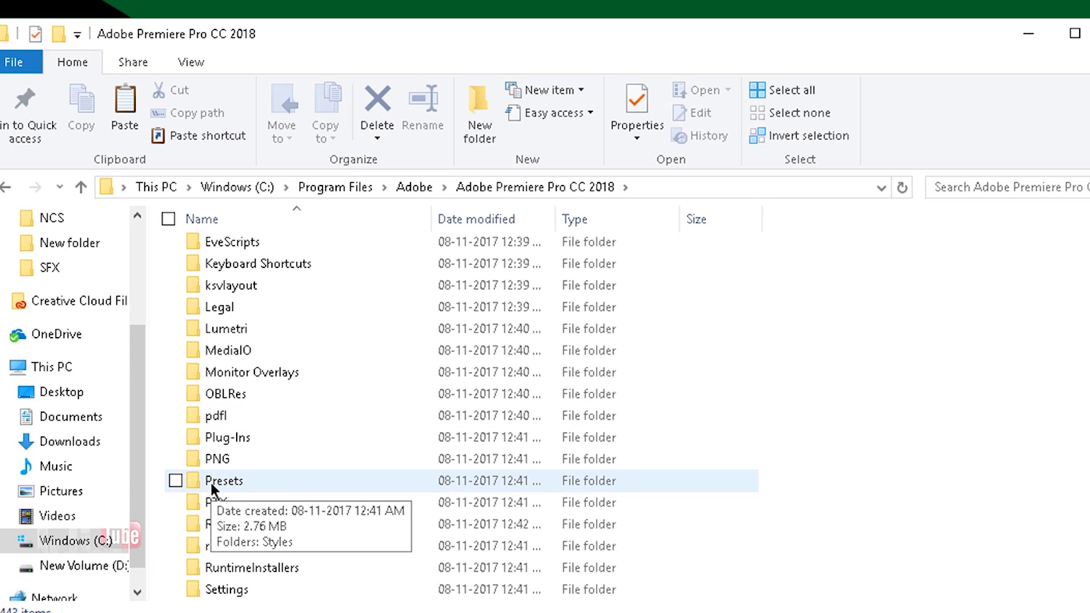
{"action": "double_click", "coordinate": [250, 487]}
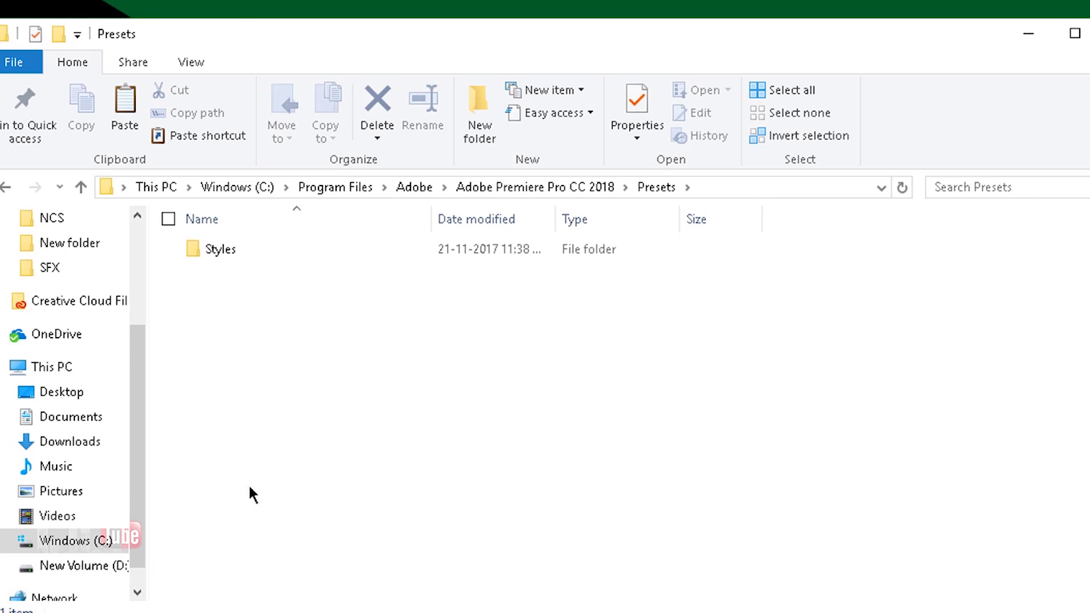
{"action": "double_click", "coordinate": [246, 254]}
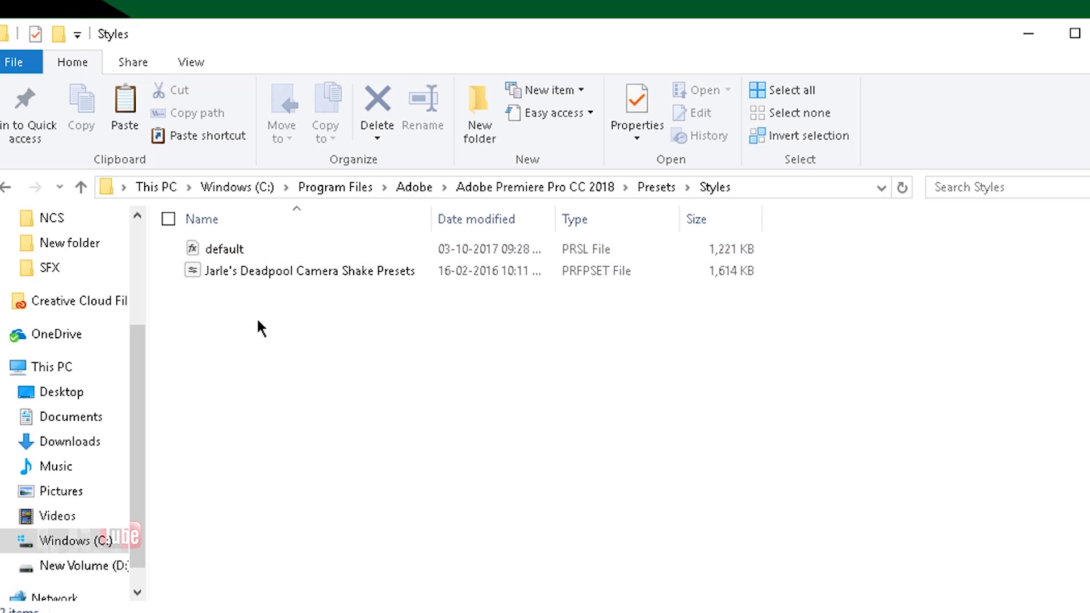
Paste the preset into Styles with administrator permission, then close Explorer and return to Premiere.
{"action": "right_click", "coordinate": [258, 322]}
{"action": "left_click", "coordinate": [307, 514]}
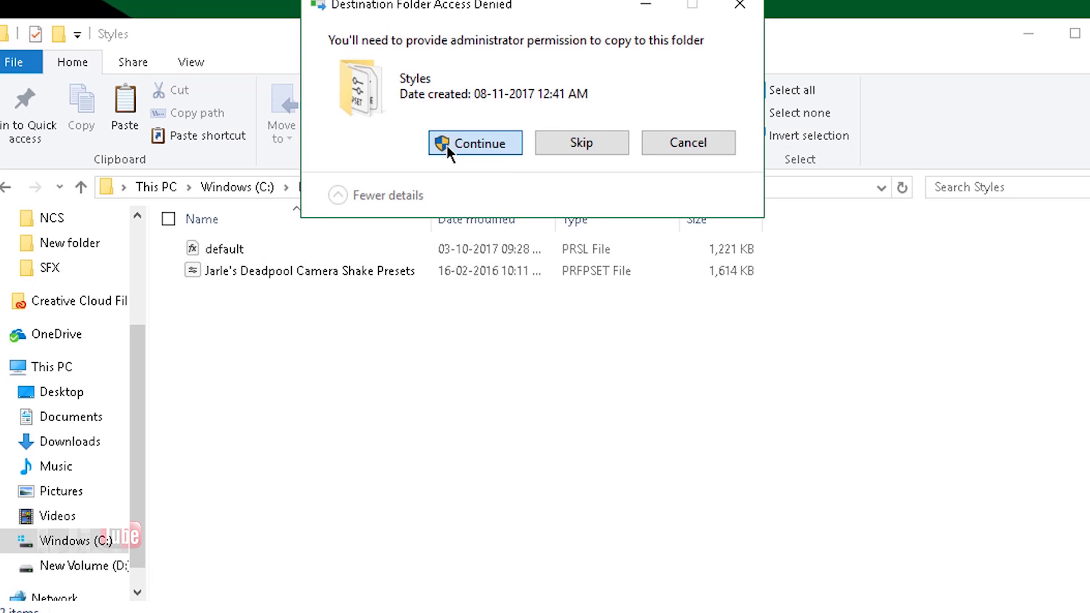
{"action": "left_click", "coordinate": [448, 145]}
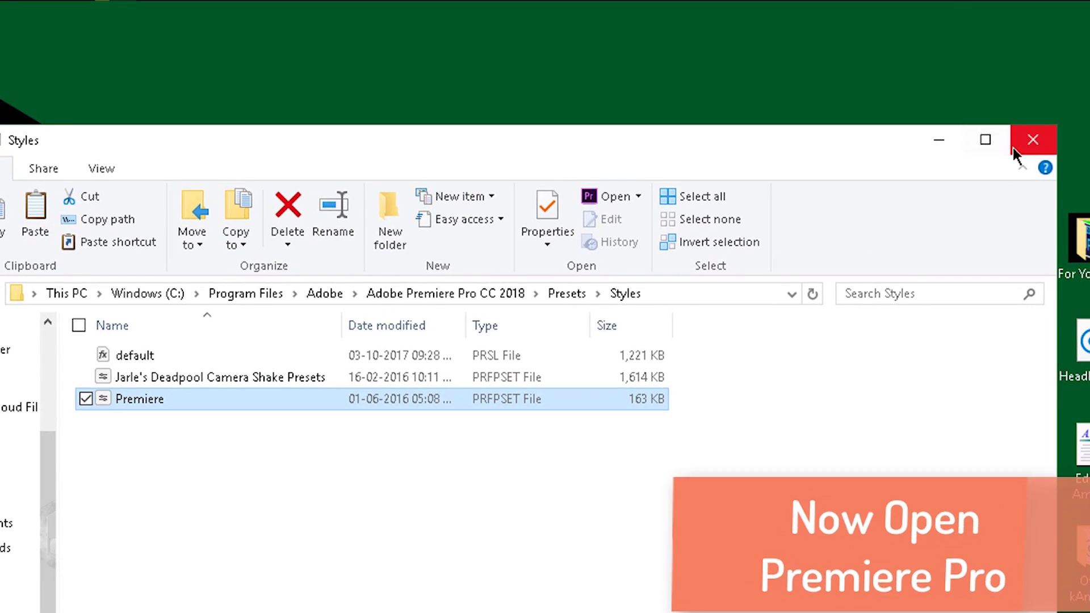
{"action": "left_click", "coordinate": [1014, 150]}
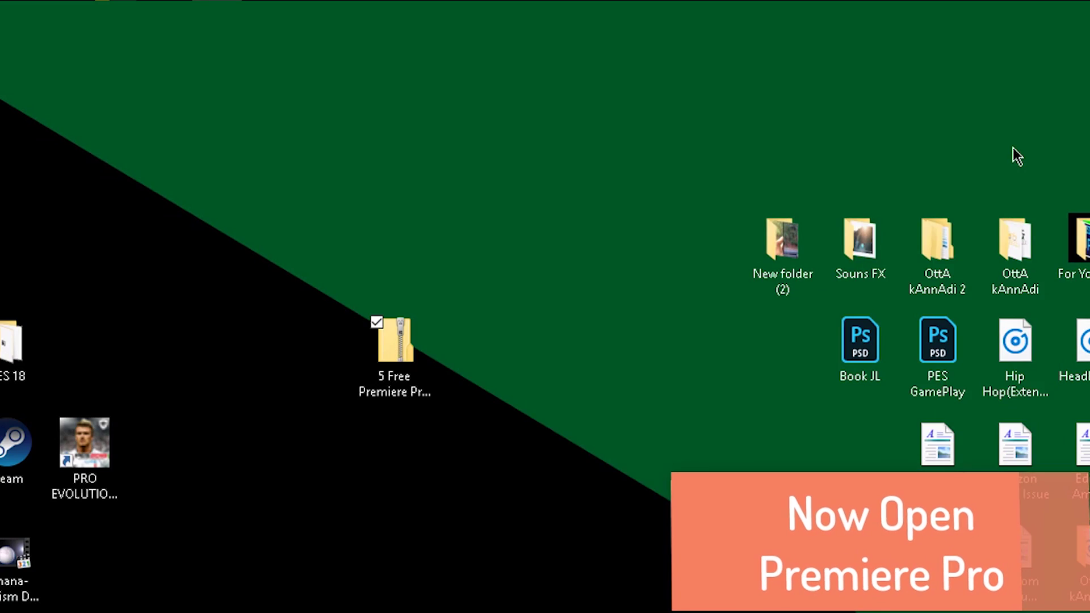
{"action": "left_click", "coordinate": [363, 46]}
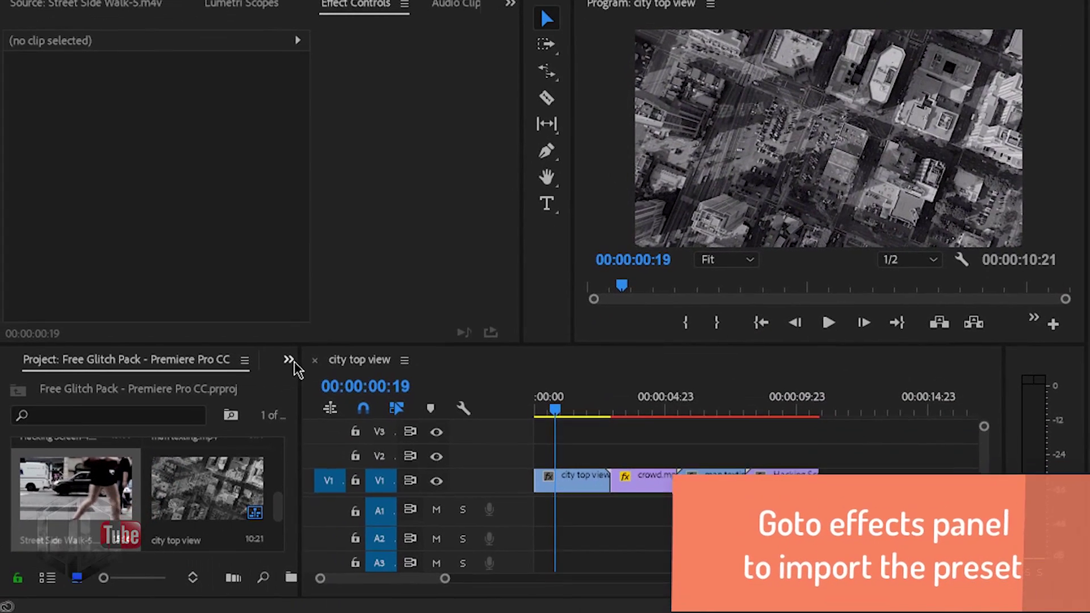
In the Effects panel, expand Presets and choose Import Presets from its context menu.
{"action": "left_click", "coordinate": [184, 542]}
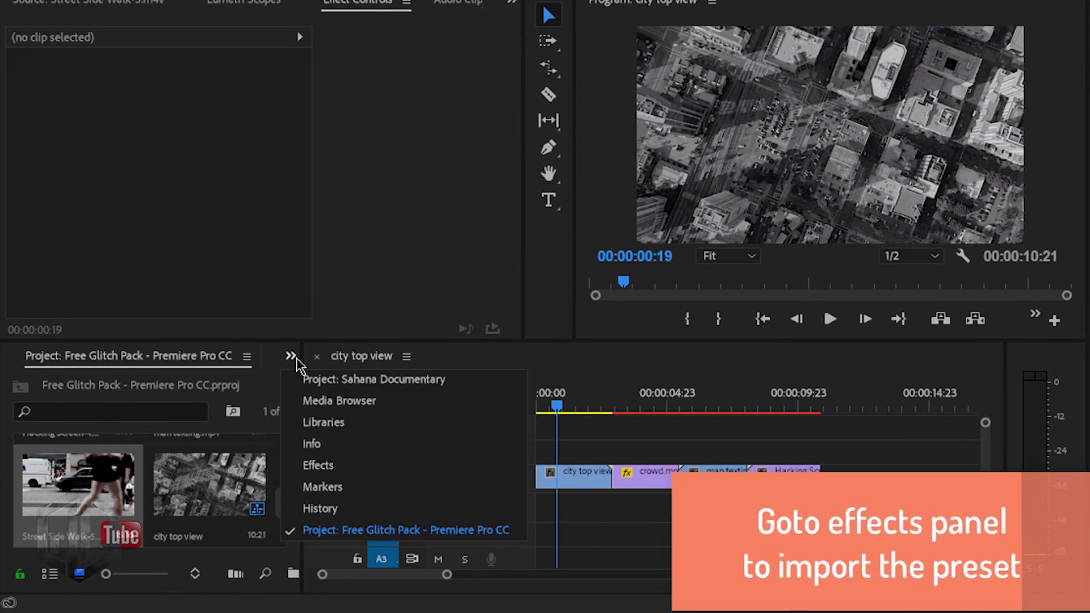
{"action": "left_click", "coordinate": [318, 465]}
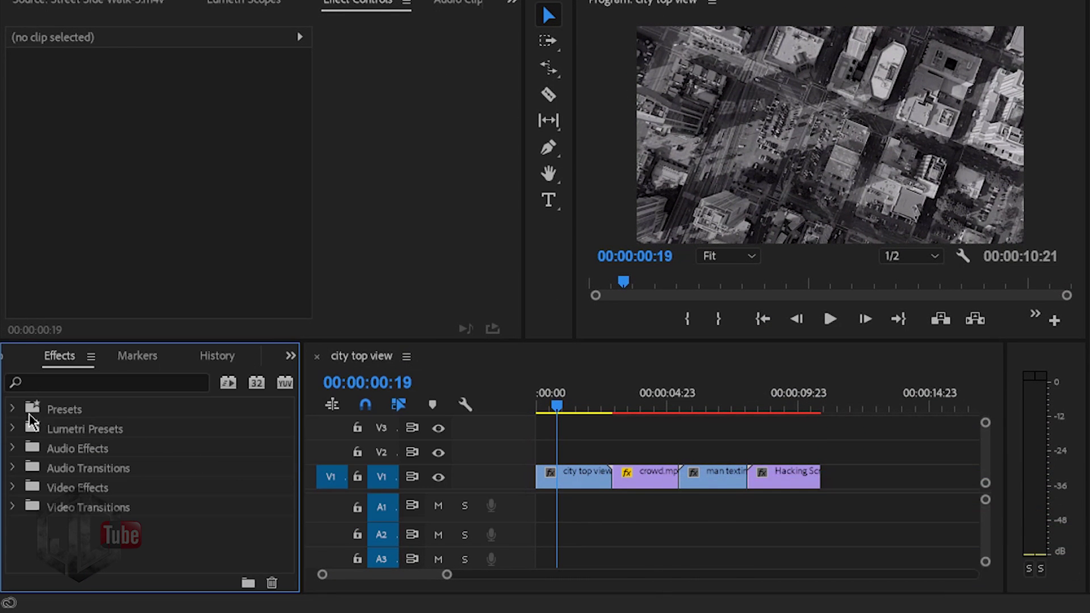
{"action": "left_click", "coordinate": [12, 409]}
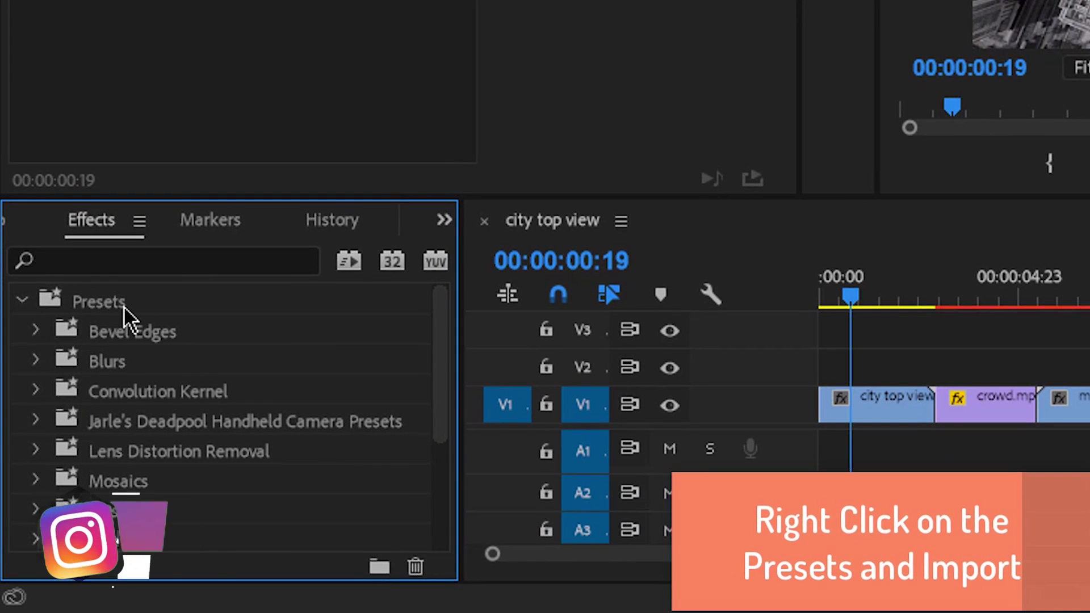
{"action": "right_click", "coordinate": [81, 411]}
{"action": "right_click", "coordinate": [124, 307]}
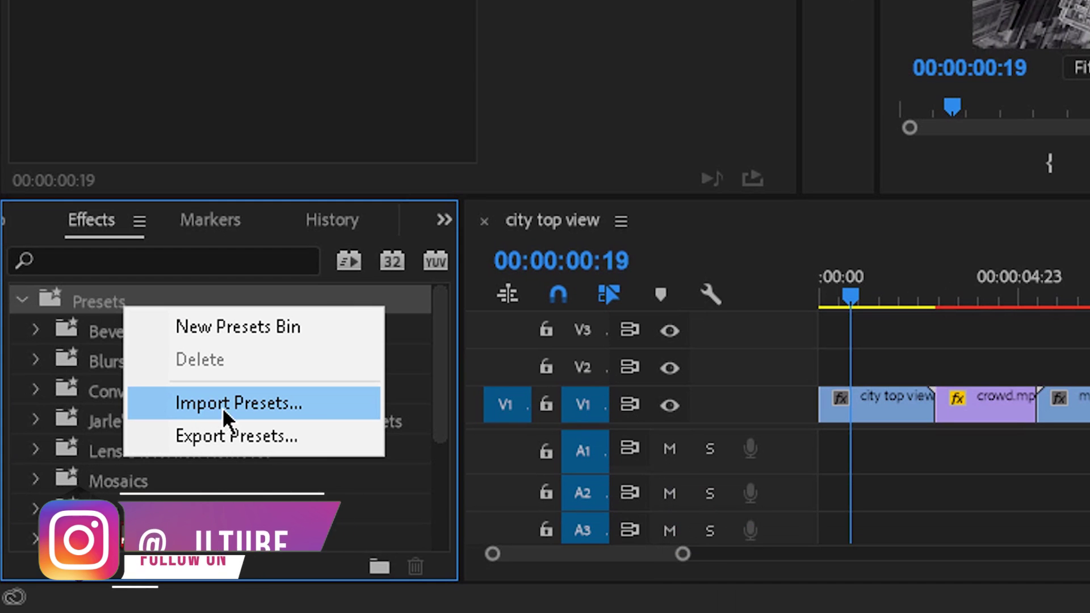
{"action": "left_click", "coordinate": [281, 407]}
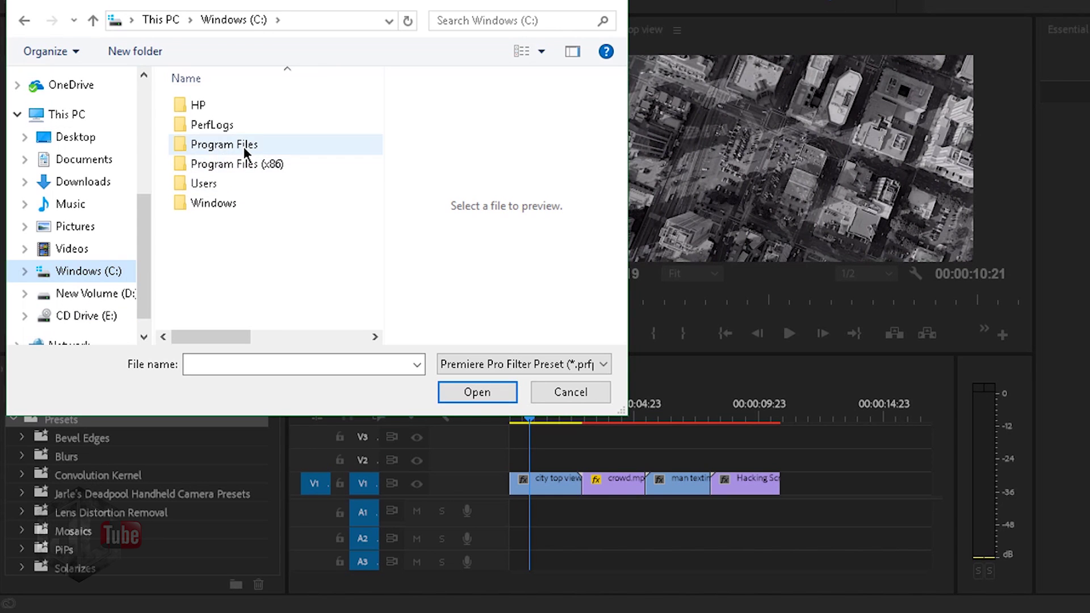
Import the Premiere preset file from Adobe Premiere Pro CC 2018\Presets\Styles.
{"action": "double_click", "coordinate": [244, 147]}
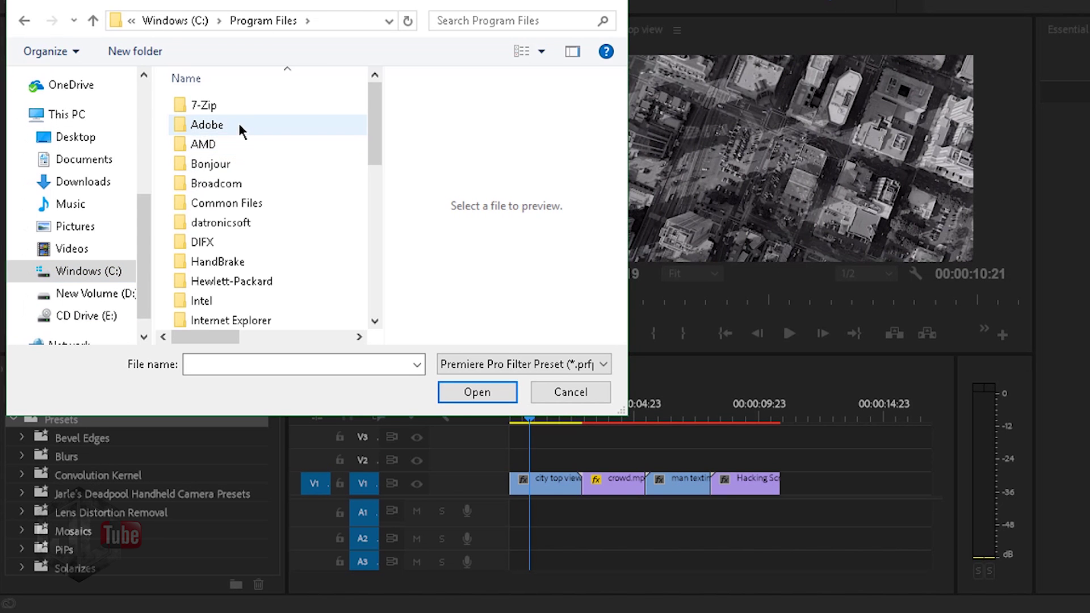
{"action": "double_click", "coordinate": [239, 125]}
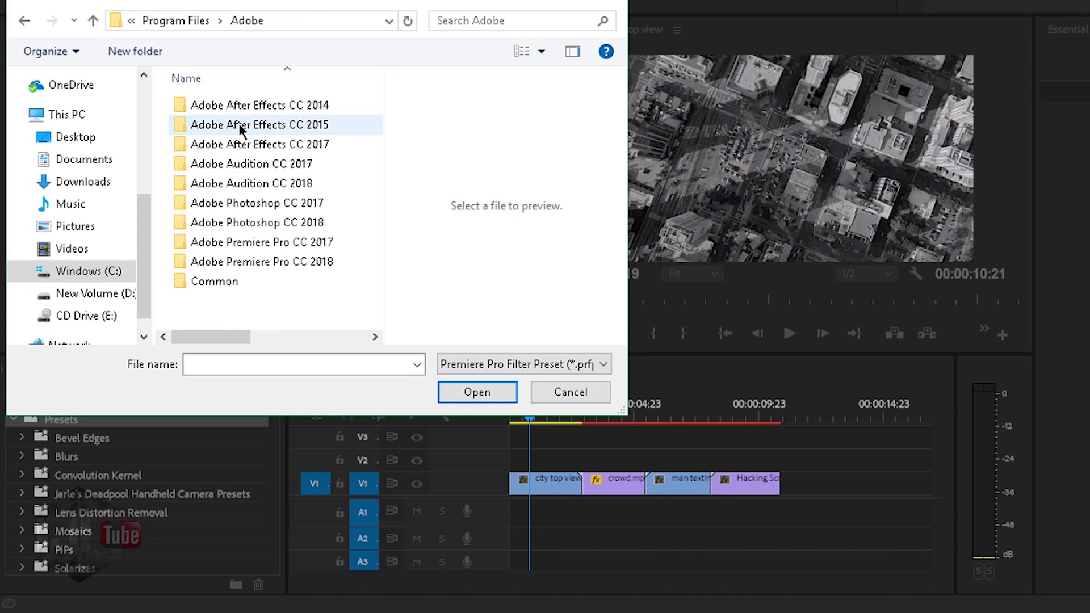
{"action": "double_click", "coordinate": [267, 258]}
{"action": "left_click_drag", "start_coordinate": [369, 146], "coordinate": [375, 248]}
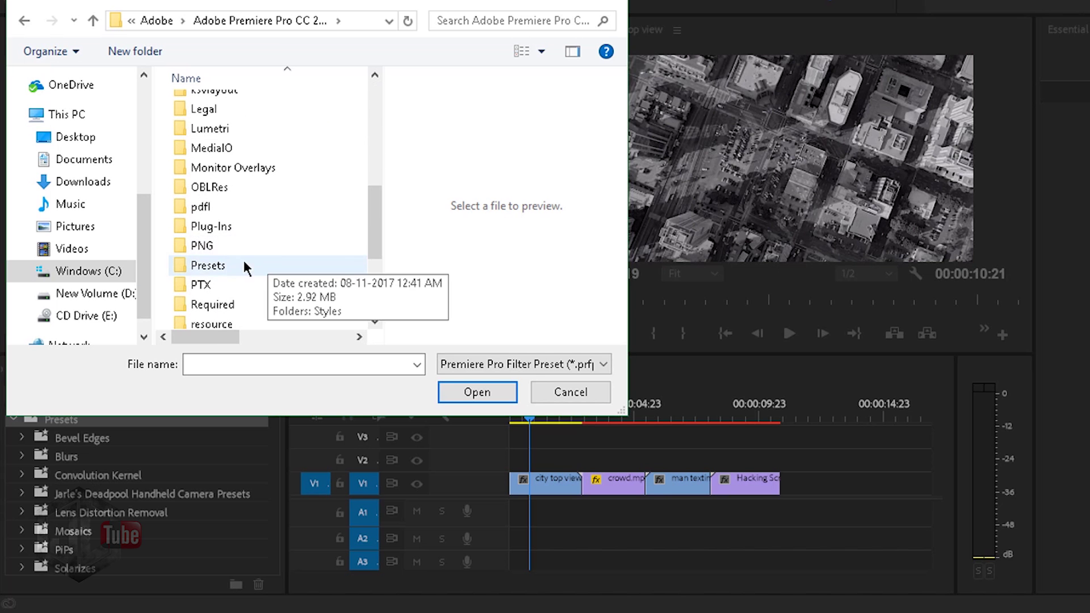
{"action": "double_click", "coordinate": [225, 267]}
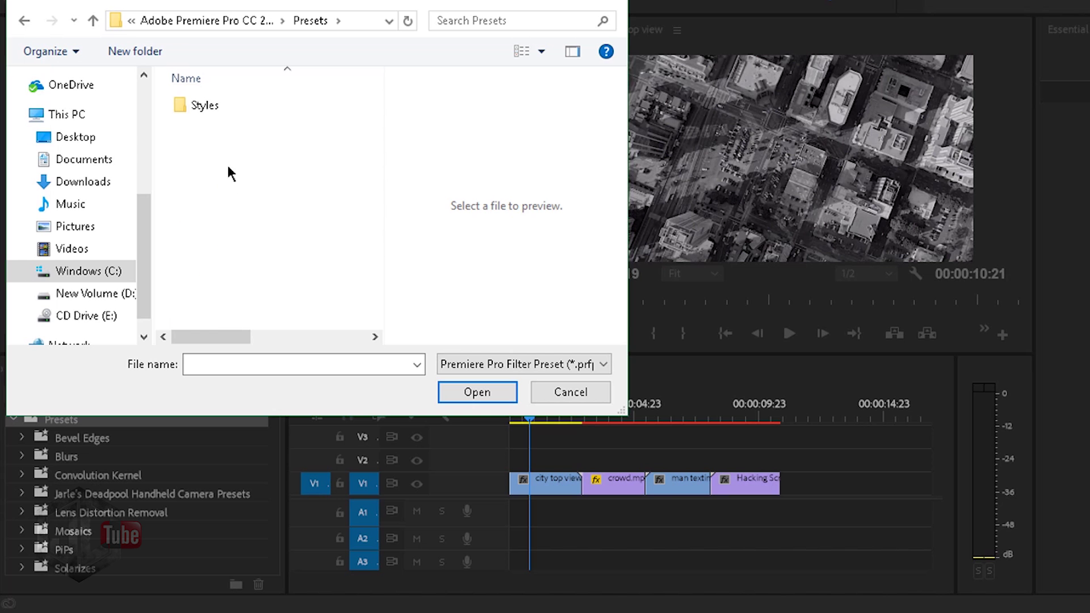
{"action": "double_click", "coordinate": [223, 104]}
{"action": "left_click", "coordinate": [223, 129]}
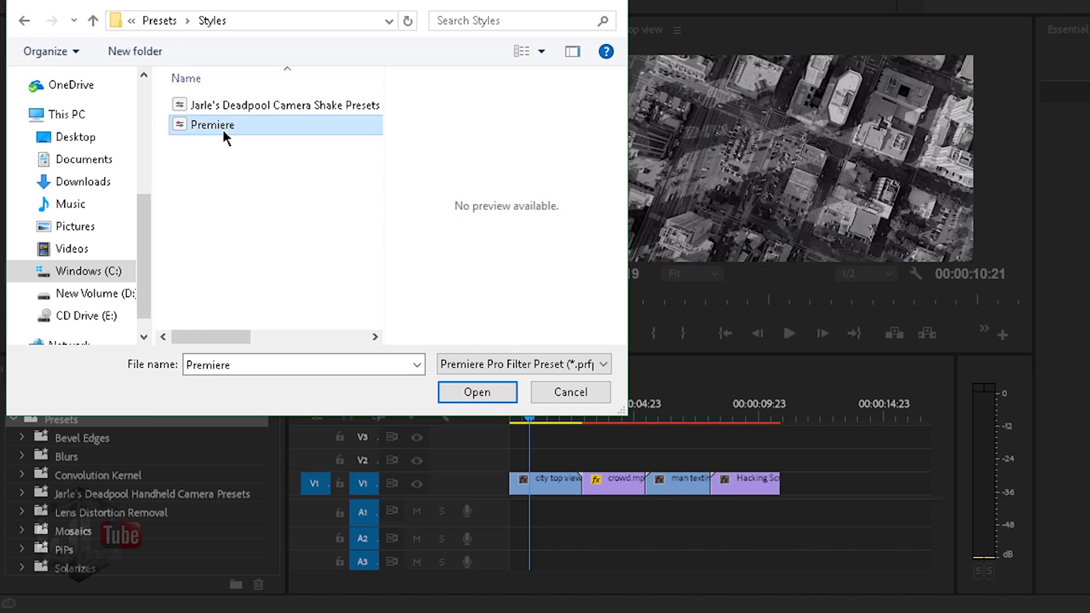
{"action": "left_click", "coordinate": [472, 396]}
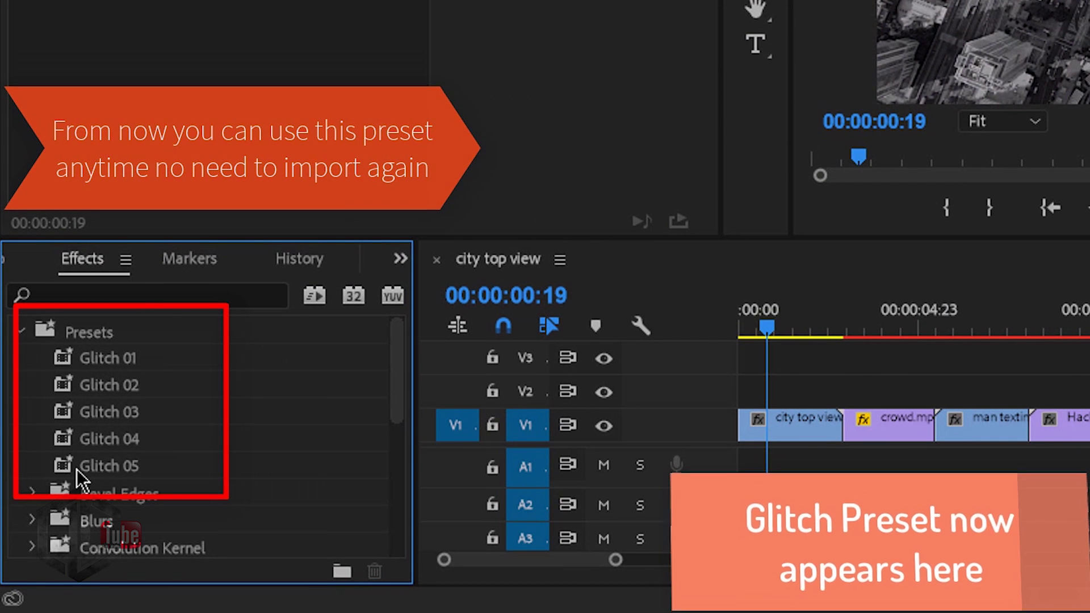
Save the project and place Street Side Walk on V1 after the Hacking Screen clip.
{"action": "key", "text": "ctrl+s"}
{"action": "left_click", "coordinate": [400, 260]}
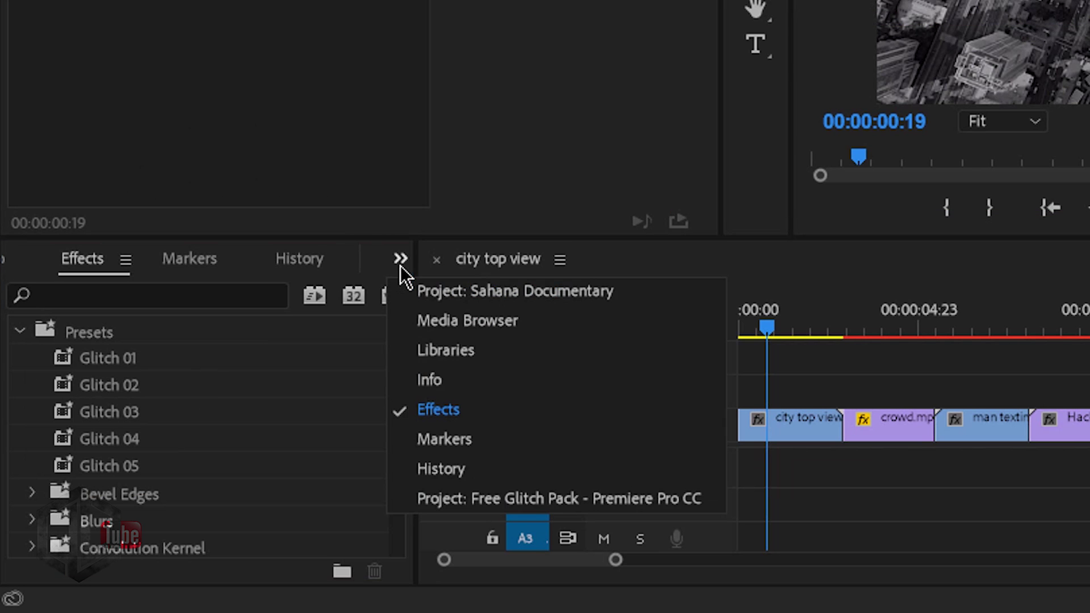
{"action": "left_click", "coordinate": [461, 499]}
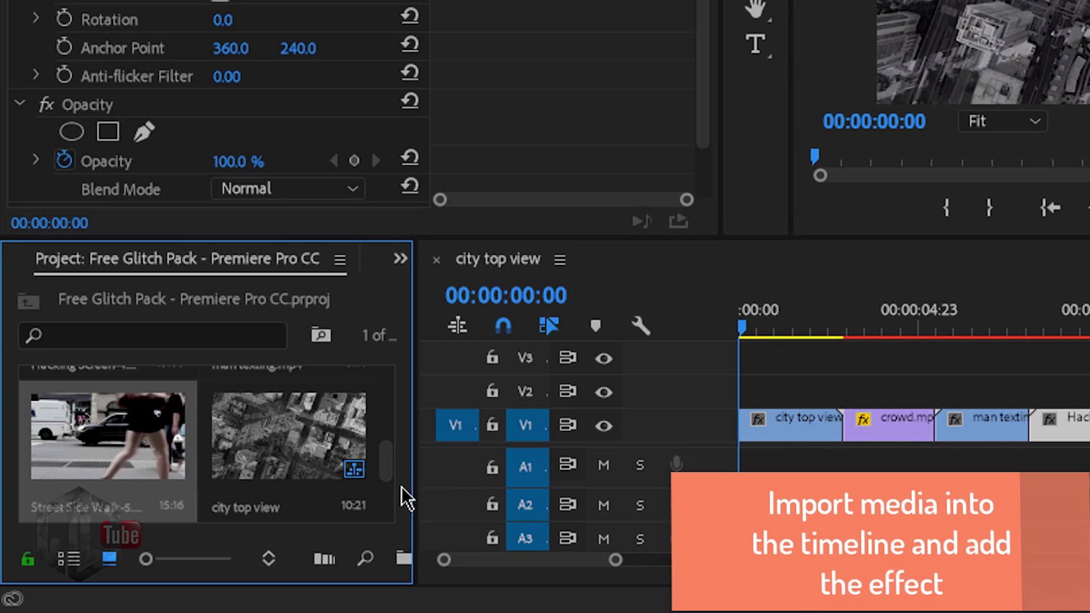
{"action": "left_click_drag", "start_coordinate": [91, 459], "coordinate": [1008, 433]}
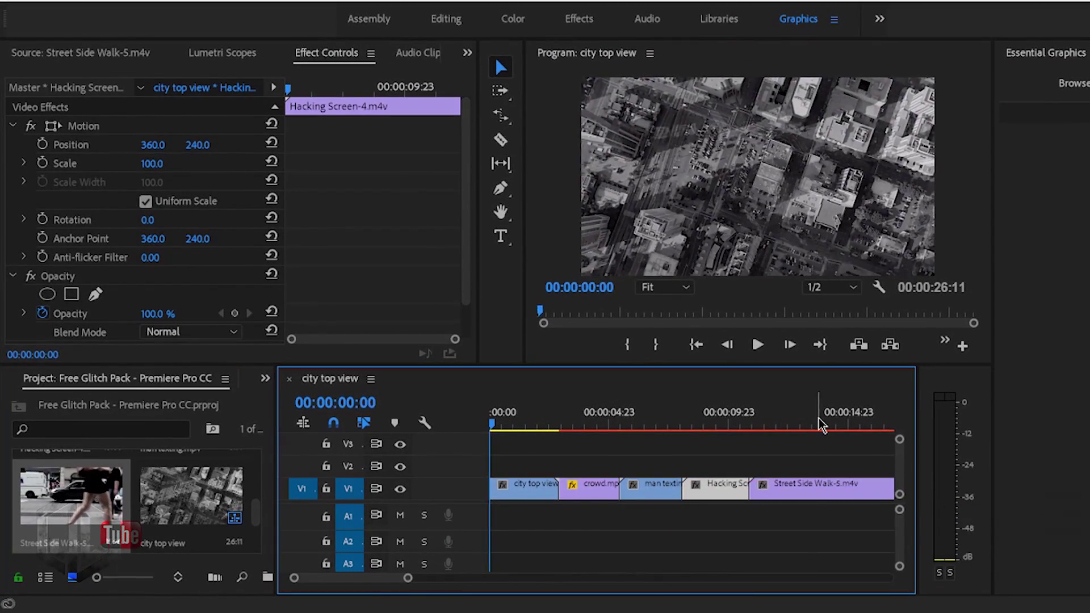
{"action": "left_click", "coordinate": [815, 422]}
Cut Street Side Walk at 00:00:13:23 and delete the trailing piece.
{"action": "left_click_drag", "start_coordinate": [820, 423], "coordinate": [823, 423]}
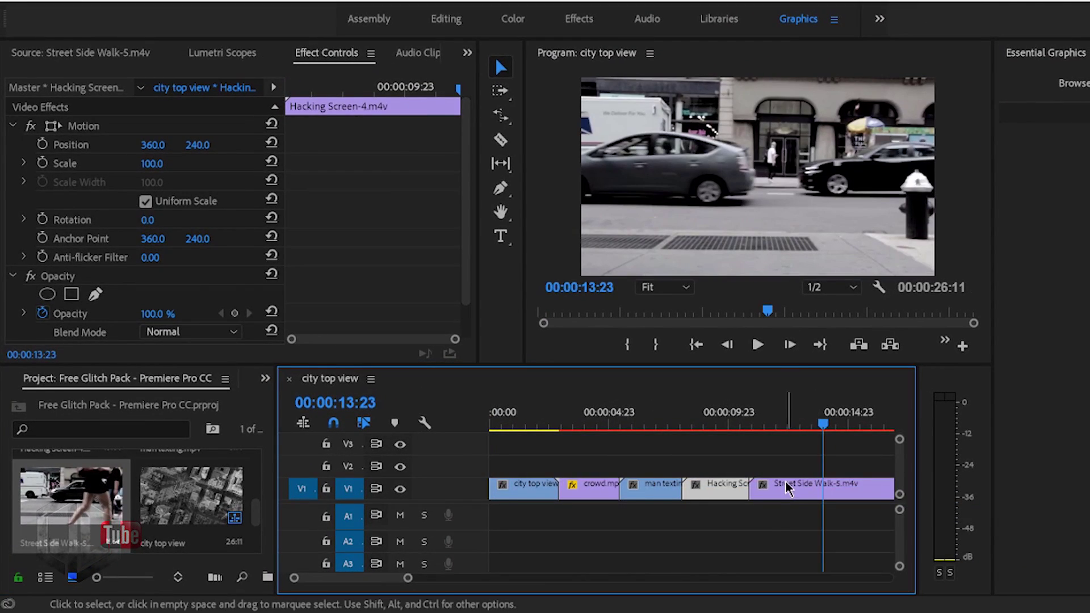
{"action": "key", "text": "c"}
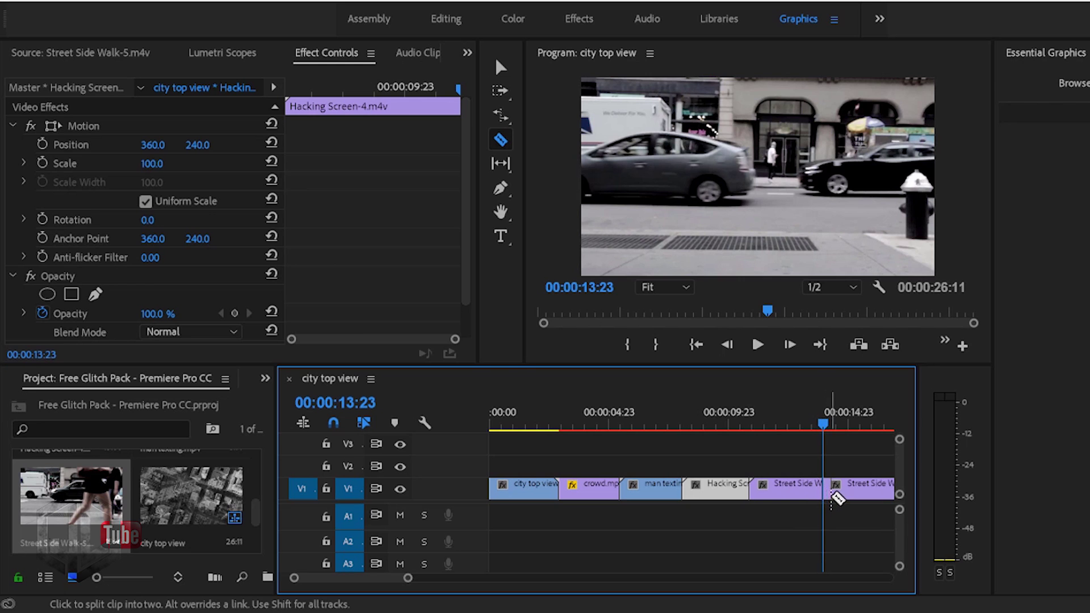
{"action": "key", "text": "v"}
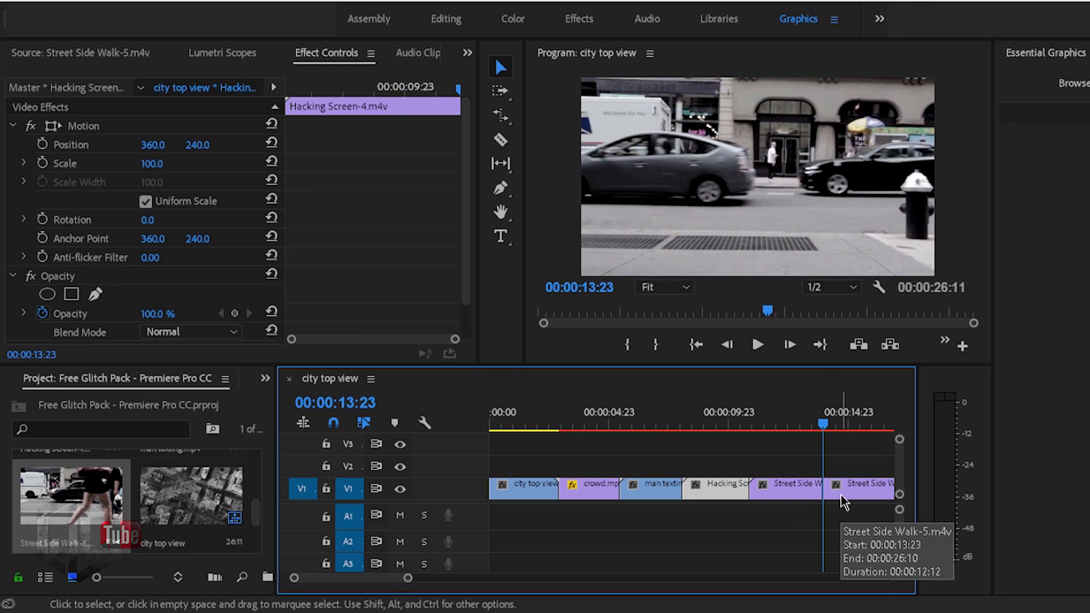
{"action": "left_click", "coordinate": [844, 502]}
{"action": "key", "text": "Delete"}
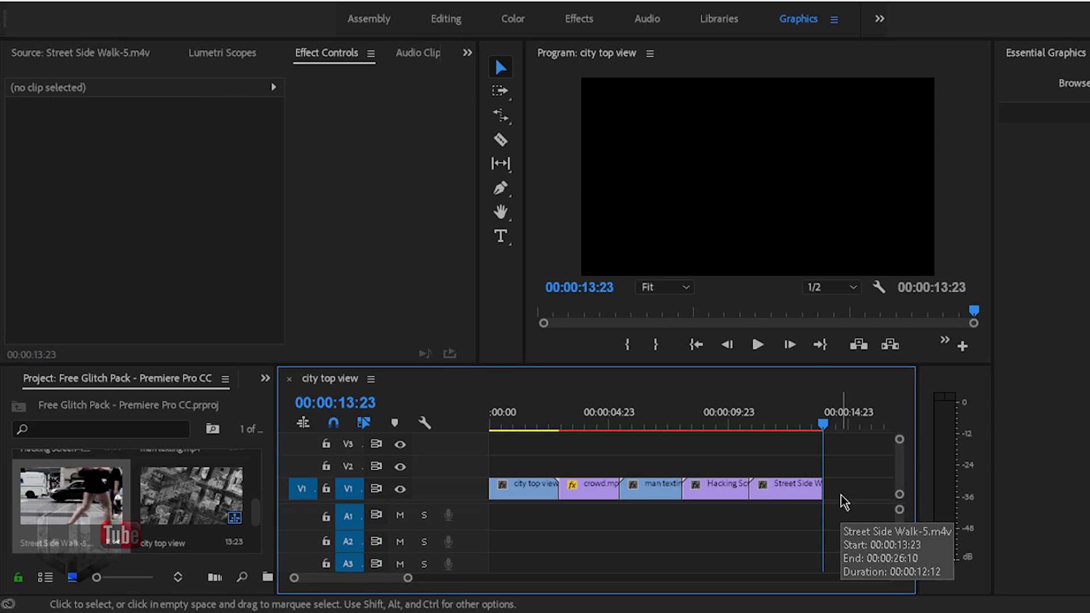
{"action": "left_click", "coordinate": [265, 378]}
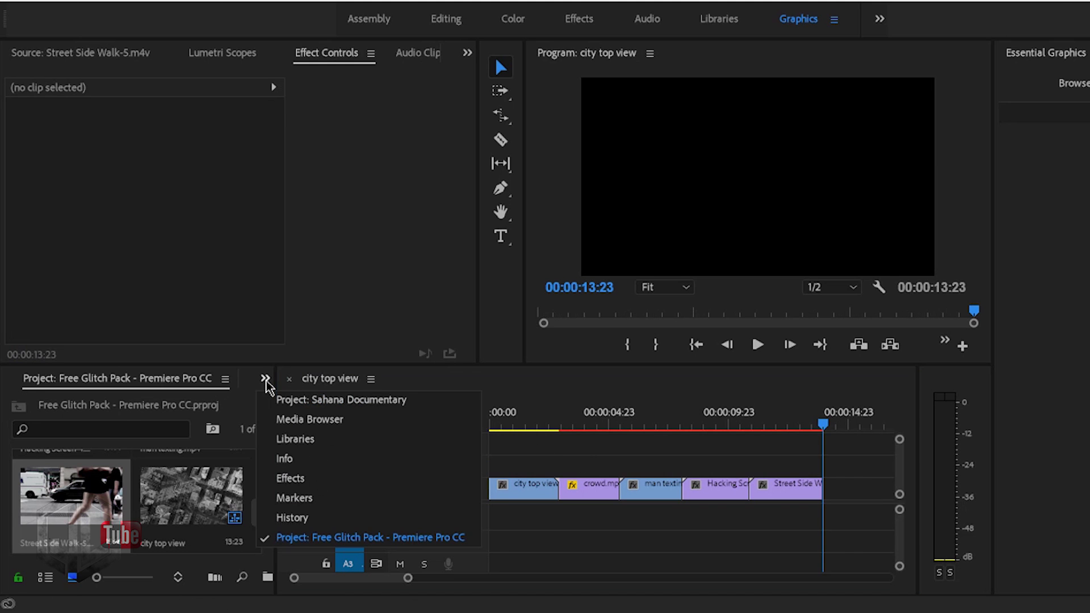
Apply Glitch 01, 03, 04 and 05 to the crowd, man texting, Hacking Screen and Street Side Walk clips.
{"action": "left_click", "coordinate": [295, 482]}
{"action": "left_click_drag", "start_coordinate": [93, 445], "coordinate": [507, 484]}
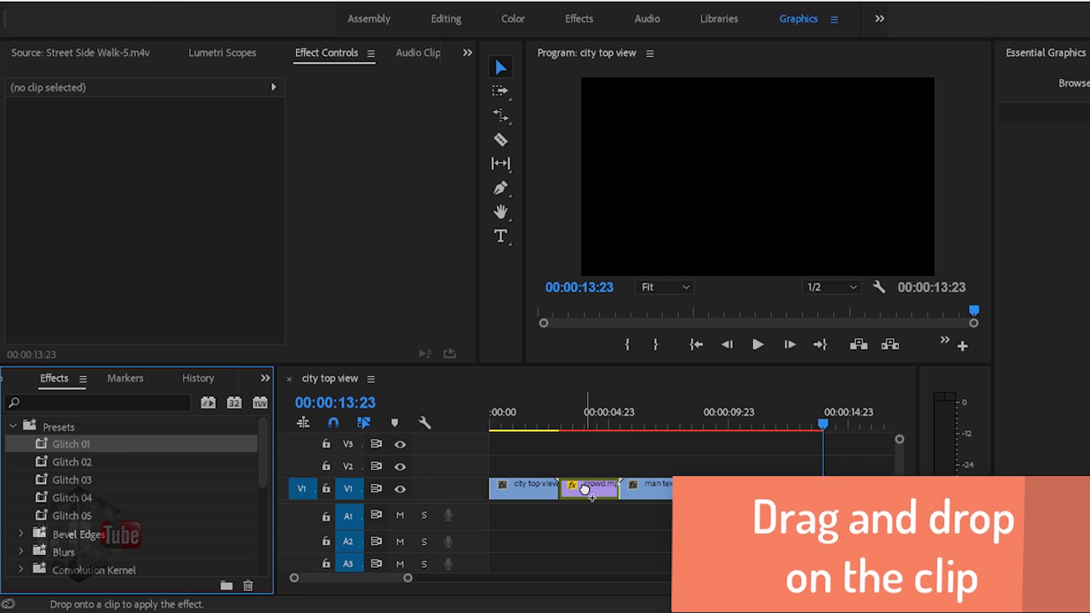
{"action": "left_click_drag", "start_coordinate": [507, 484], "coordinate": [587, 487]}
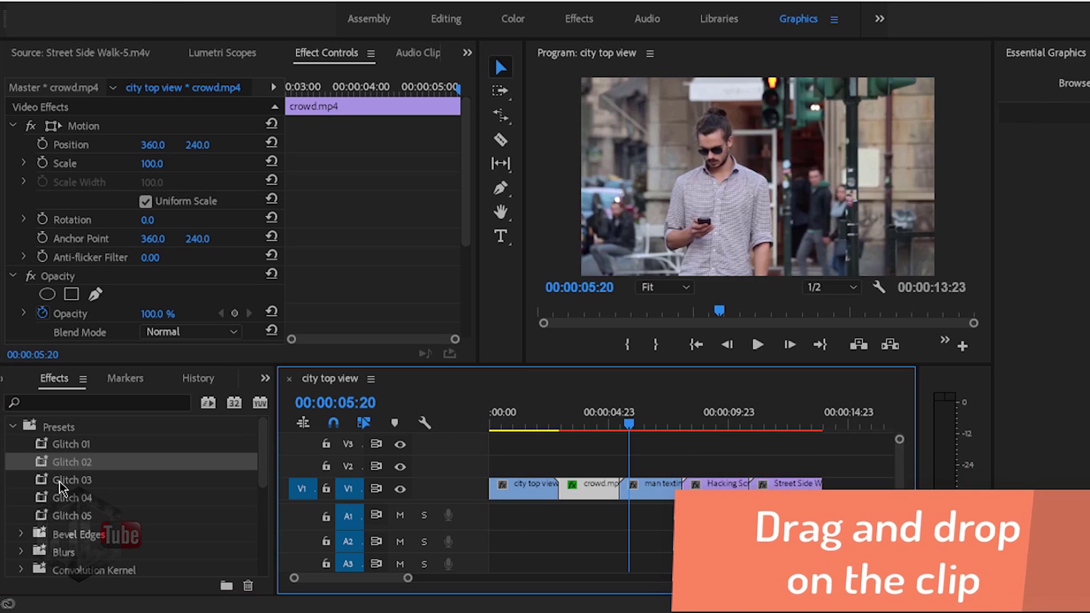
{"action": "left_click", "coordinate": [53, 482]}
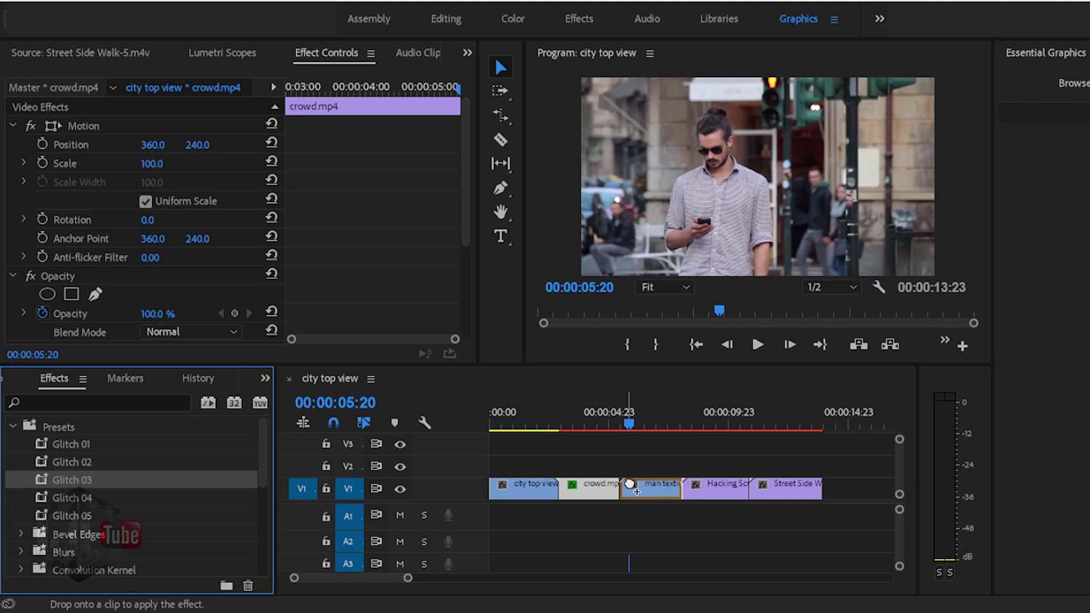
{"action": "left_click", "coordinate": [84, 500]}
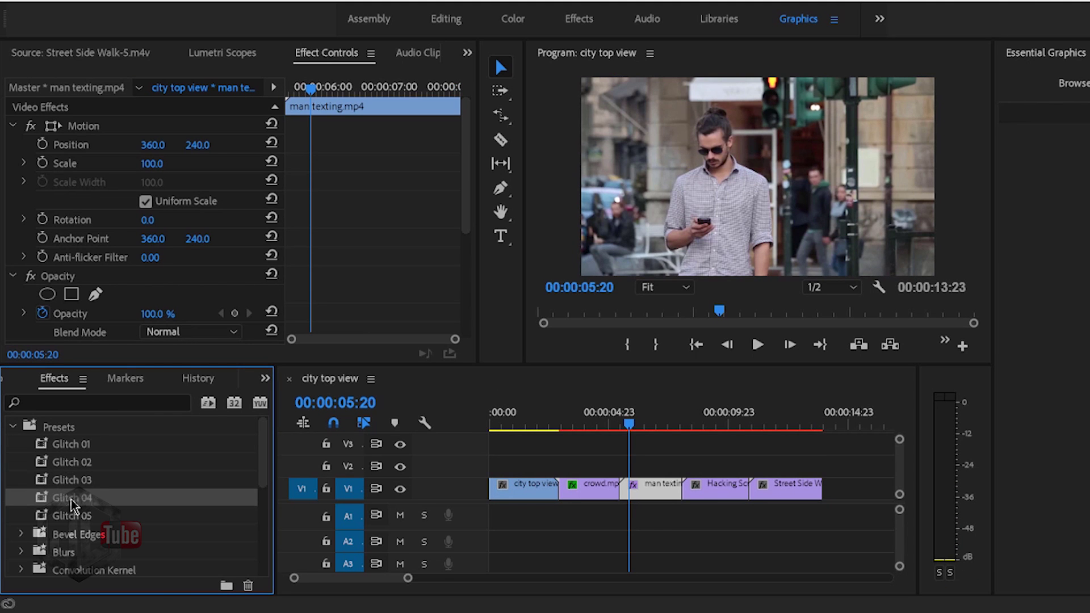
{"action": "left_click_drag", "start_coordinate": [724, 489], "coordinate": [724, 489]}
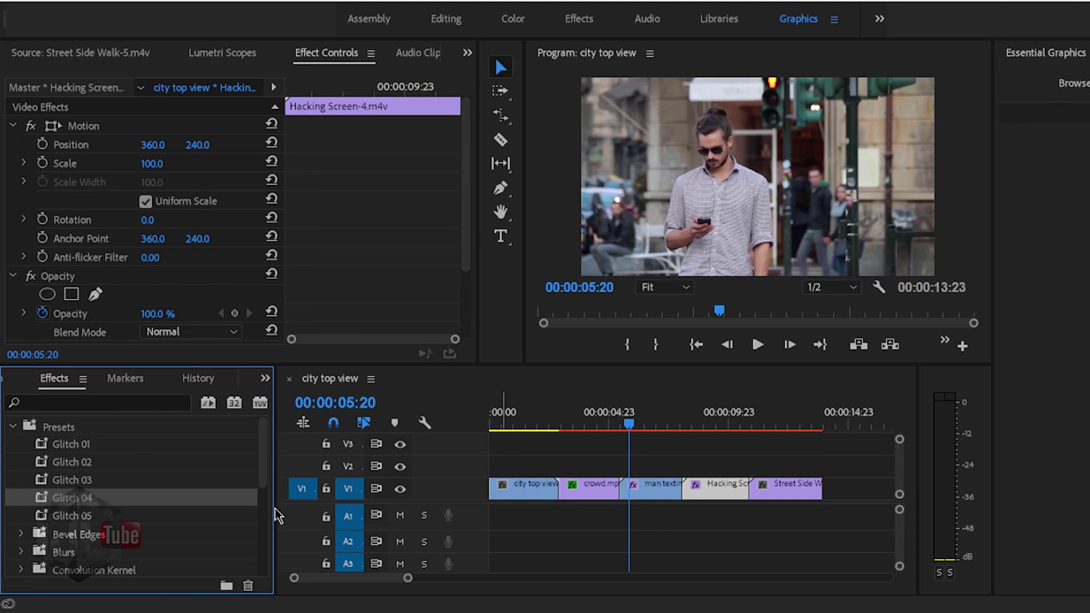
{"action": "left_click", "coordinate": [83, 513]}
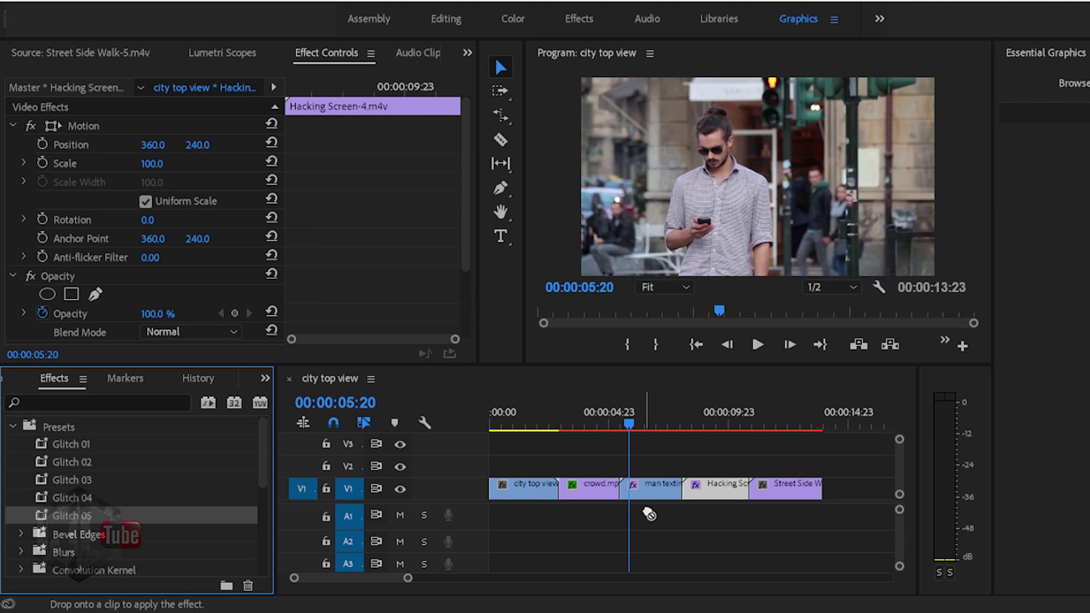
Play the sequence from 00:00:02:11 to check the glitch effects, then stop.
{"action": "left_click", "coordinate": [550, 430]}
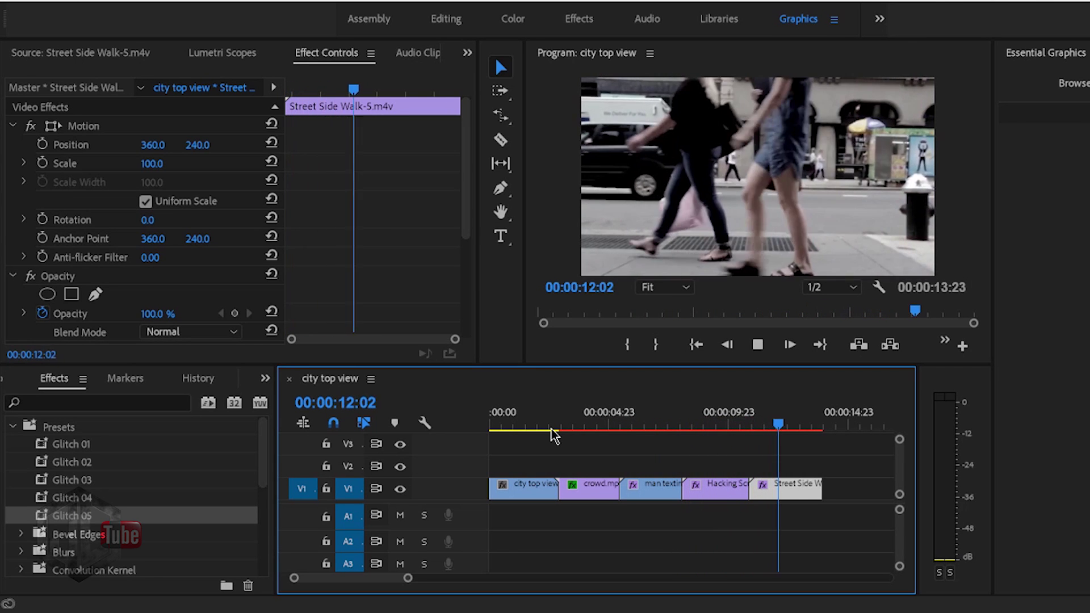
{"action": "key", "text": "space"}
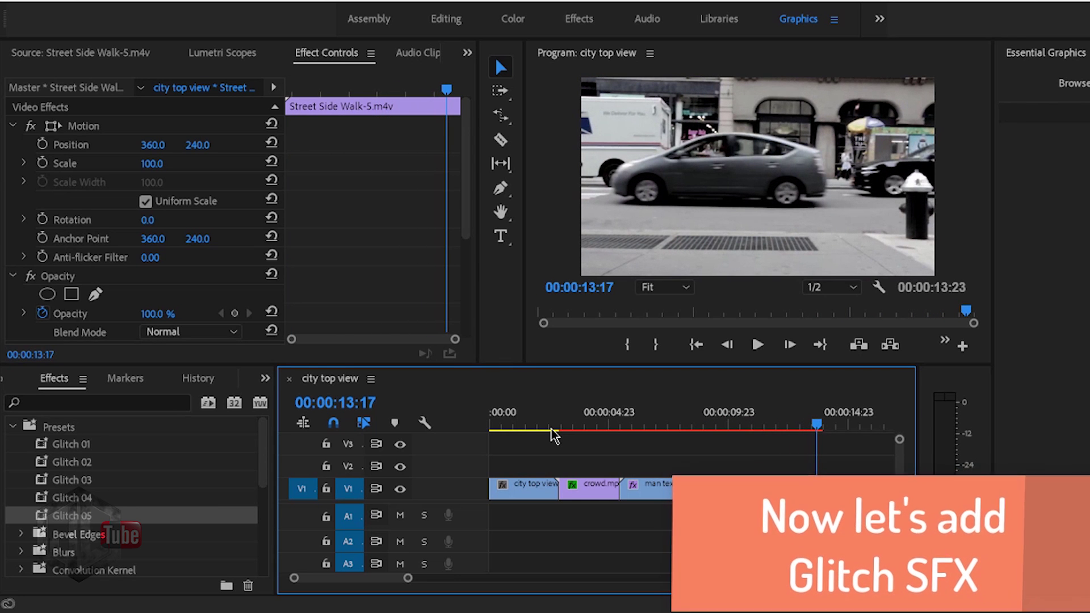
{"action": "left_click", "coordinate": [264, 381]}
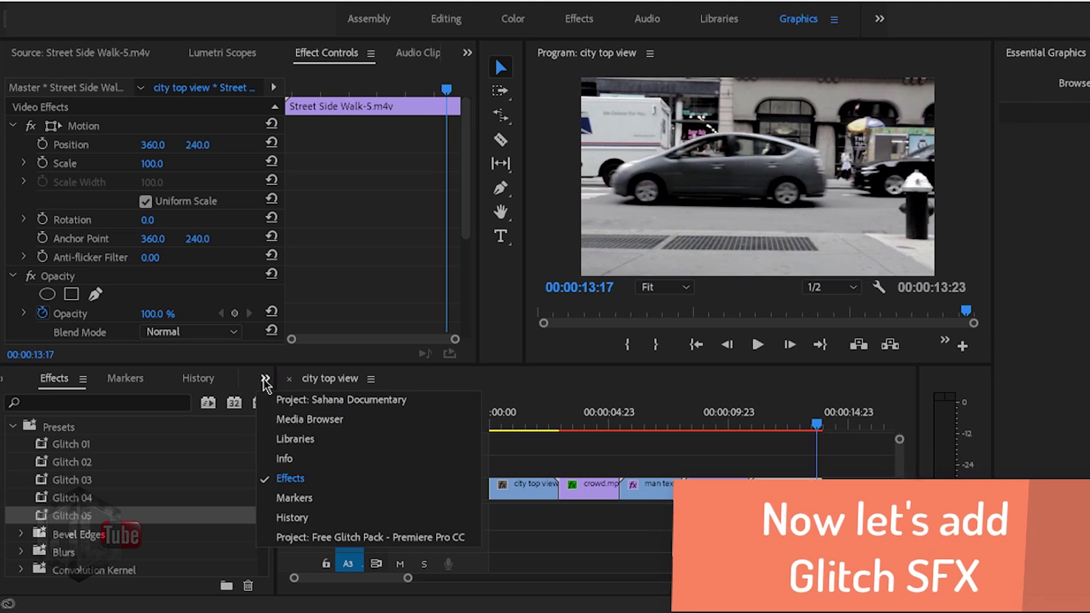
Import TOP10 GLITCH Sound Effect [High Quality] from the Glitch Pack folder and drop it on A1 after the clips.
{"action": "left_click", "coordinate": [305, 536]}
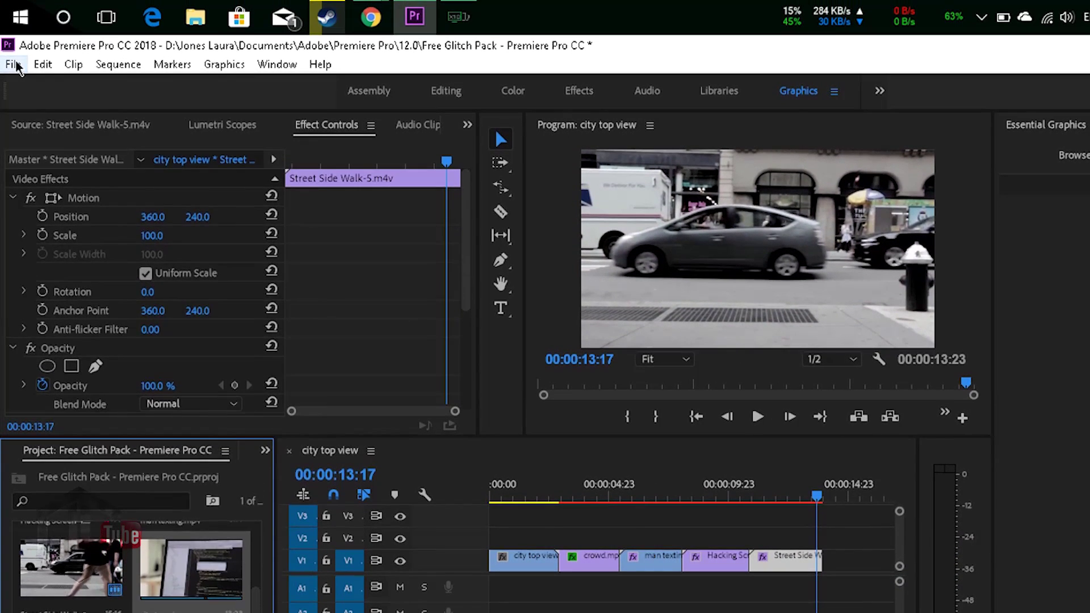
{"action": "left_click", "coordinate": [13, 64]}
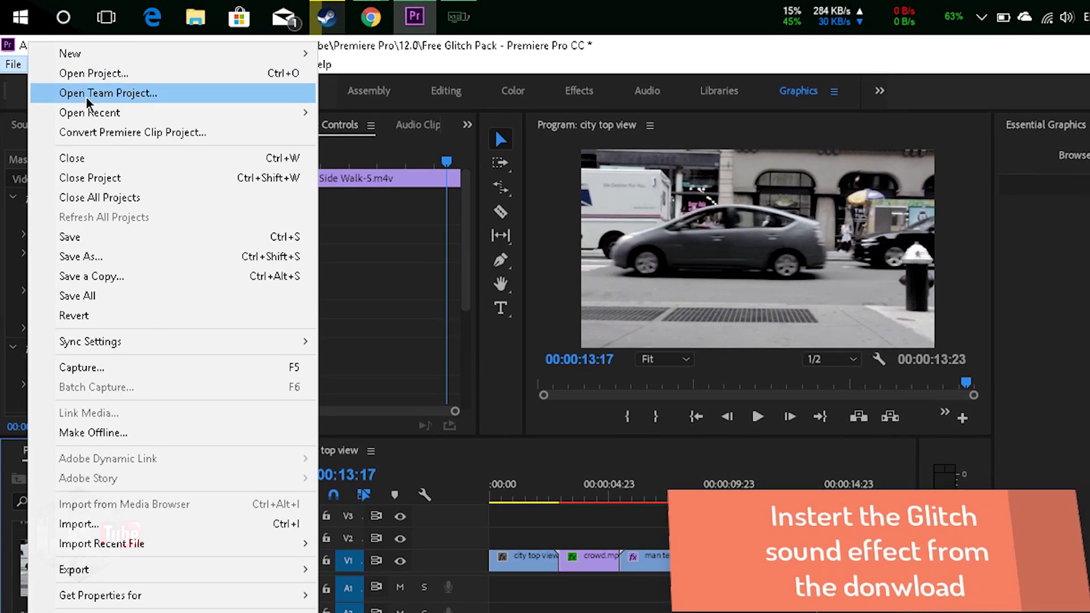
{"action": "left_click", "coordinate": [203, 528]}
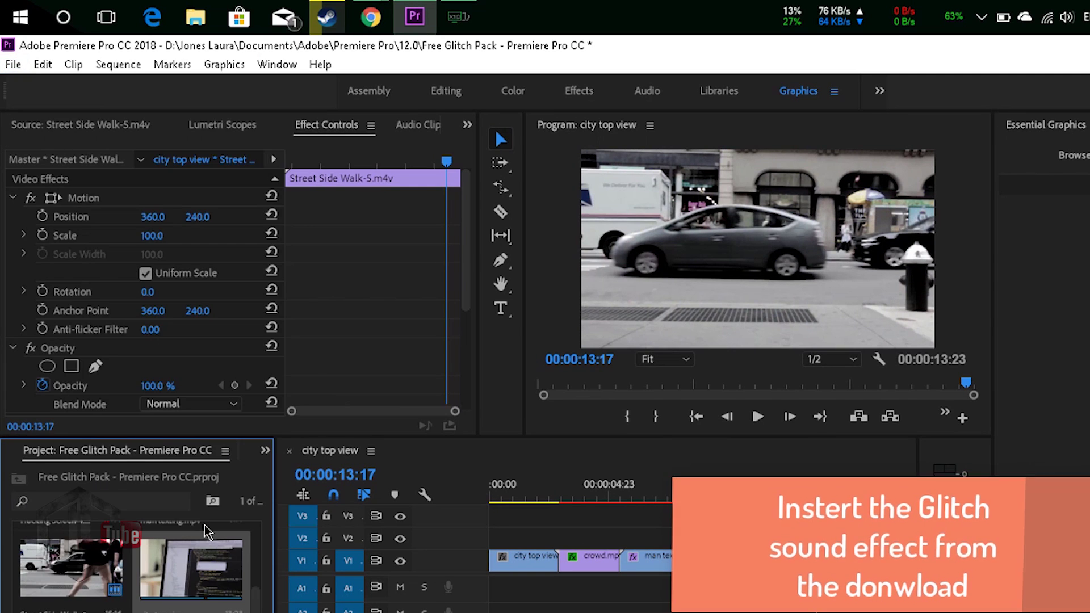
{"action": "double_click", "coordinate": [272, 197]}
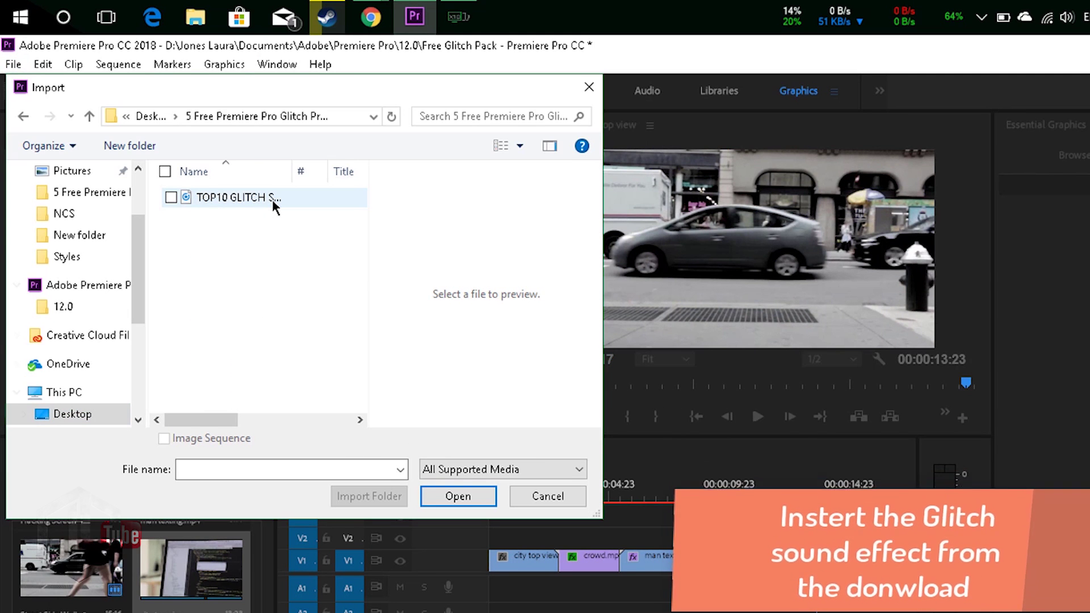
{"action": "left_click", "coordinate": [249, 200]}
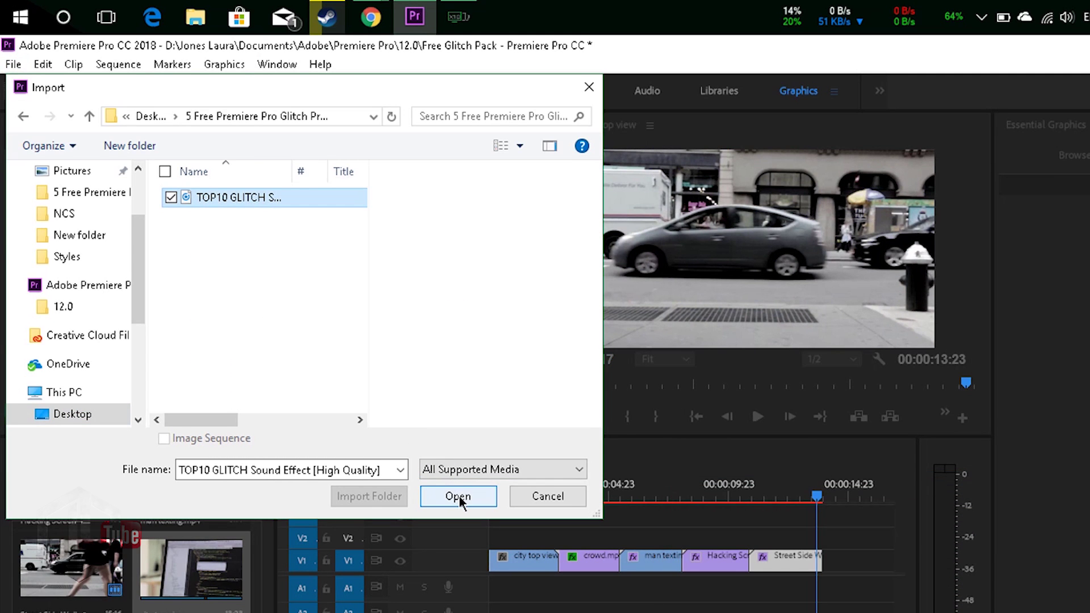
{"action": "left_click", "coordinate": [459, 496]}
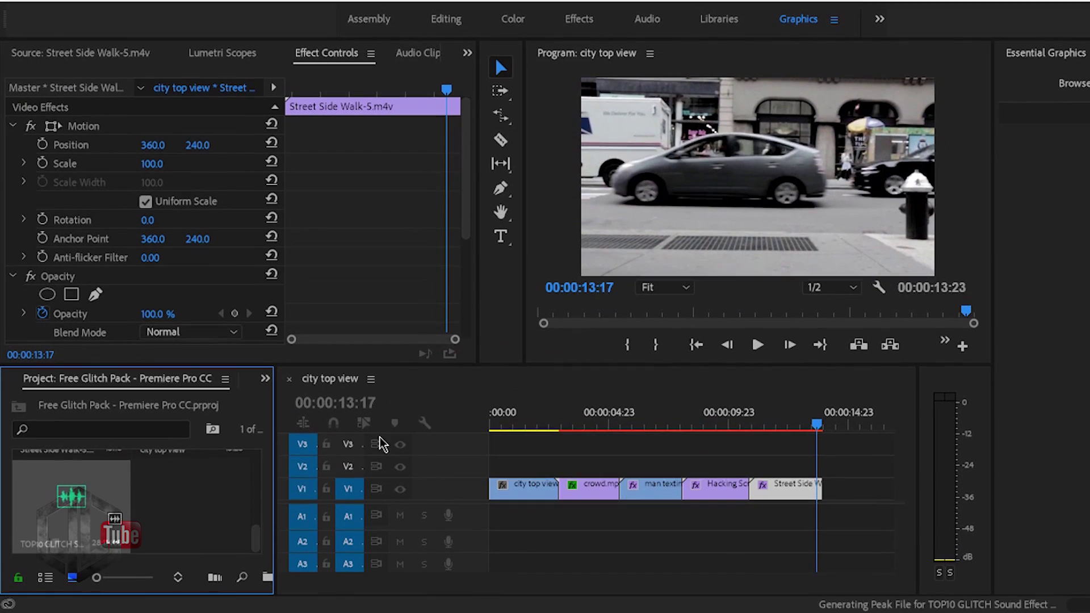
{"action": "left_click_drag", "start_coordinate": [393, 518], "coordinate": [841, 519]}
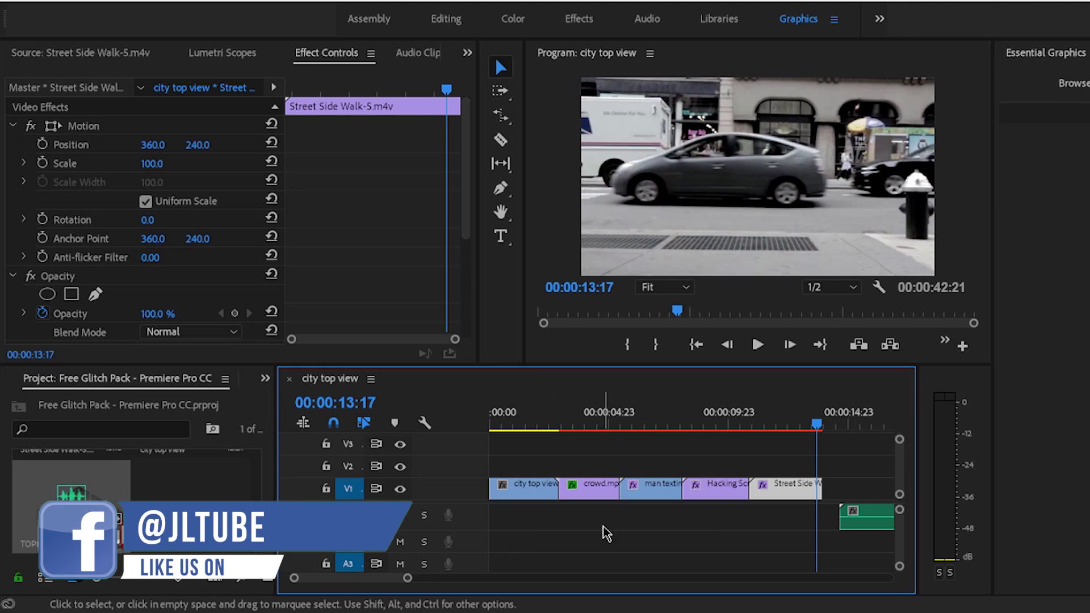
Make audio track A1 taller and preview the glitch sound effect from the playhead.
{"action": "left_click_drag", "start_coordinate": [464, 528], "coordinate": [514, 555]}
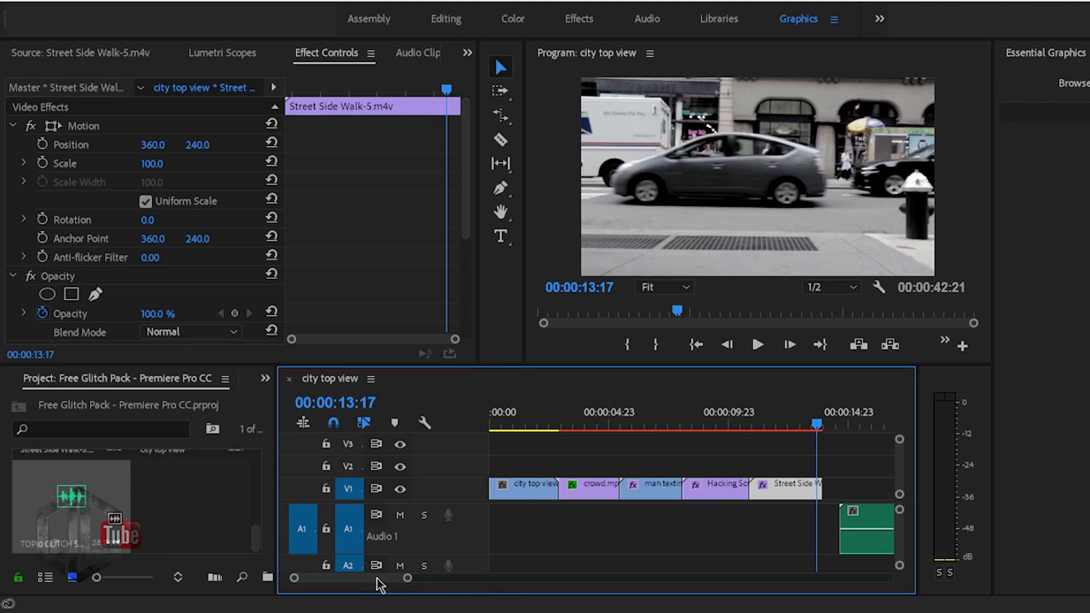
{"action": "left_click_drag", "start_coordinate": [376, 577], "coordinate": [386, 578]}
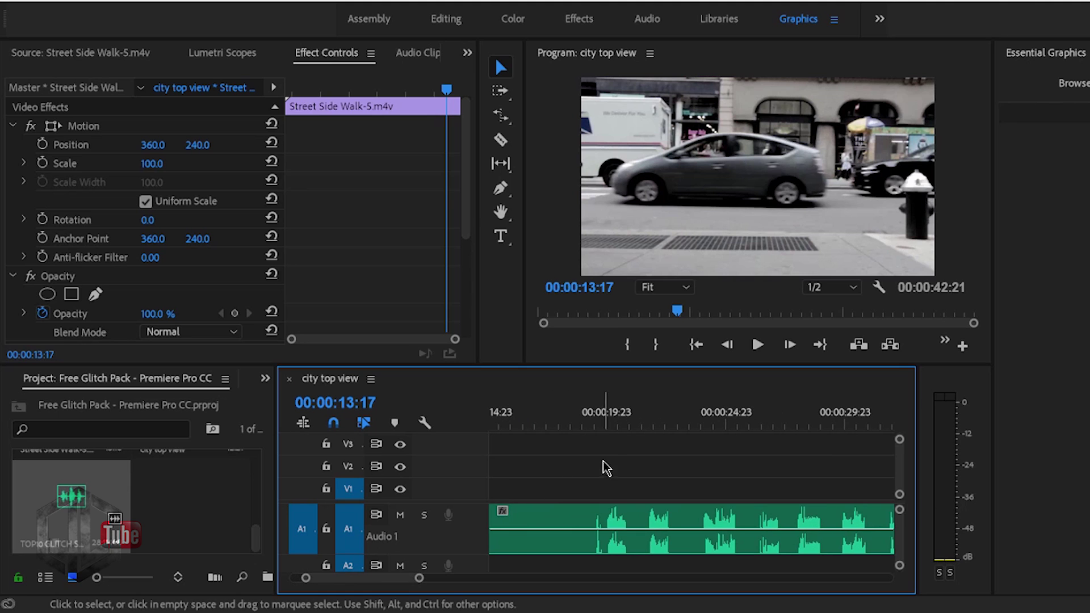
{"action": "left_click", "coordinate": [588, 427]}
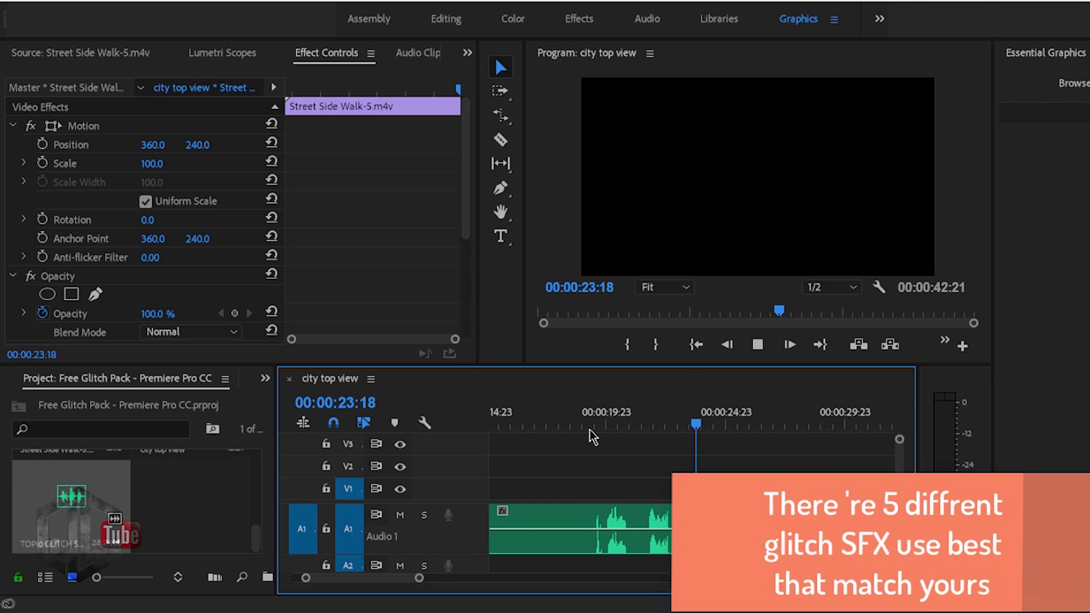
{"action": "key", "text": "space"}
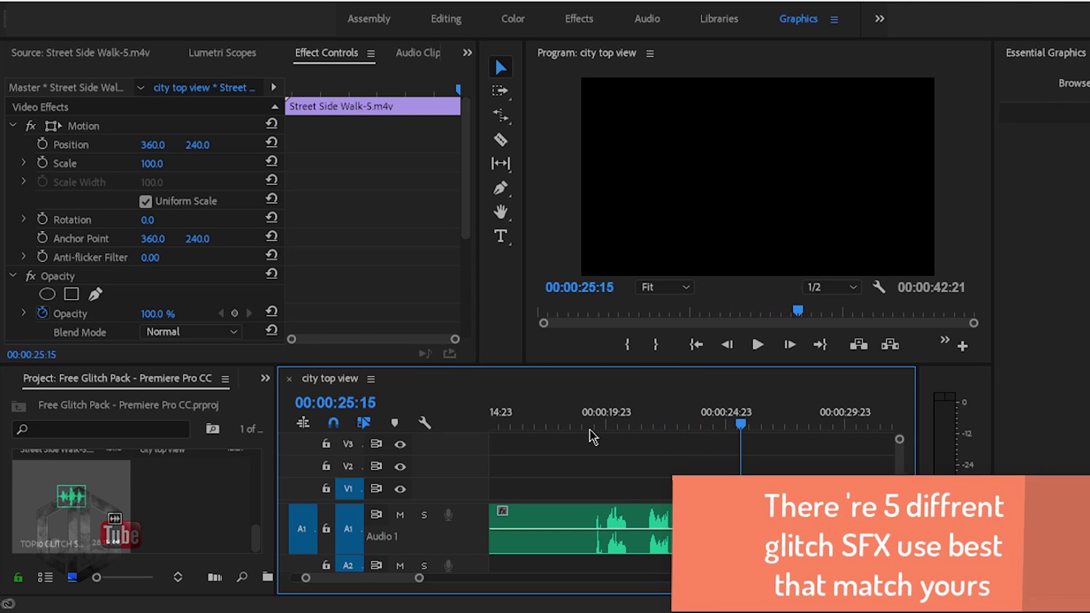
{"action": "scroll", "coordinate": [378, 579], "scroll_direction": "up", "scroll_amount": 3}
{"action": "scroll", "coordinate": [377, 585], "scroll_direction": "down", "scroll_amount": 2}
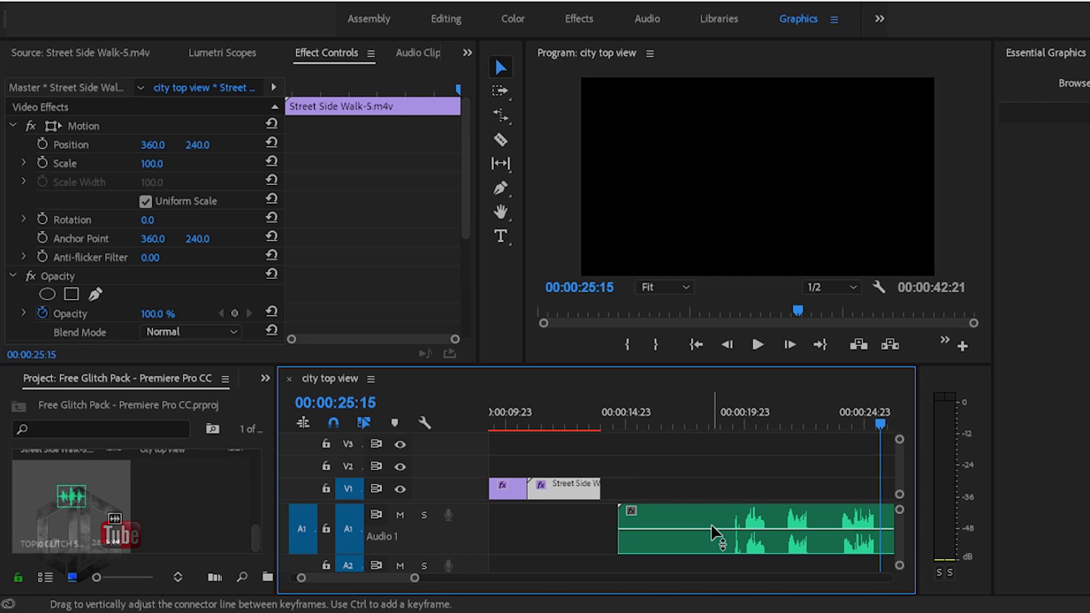
{"action": "key", "text": "c"}
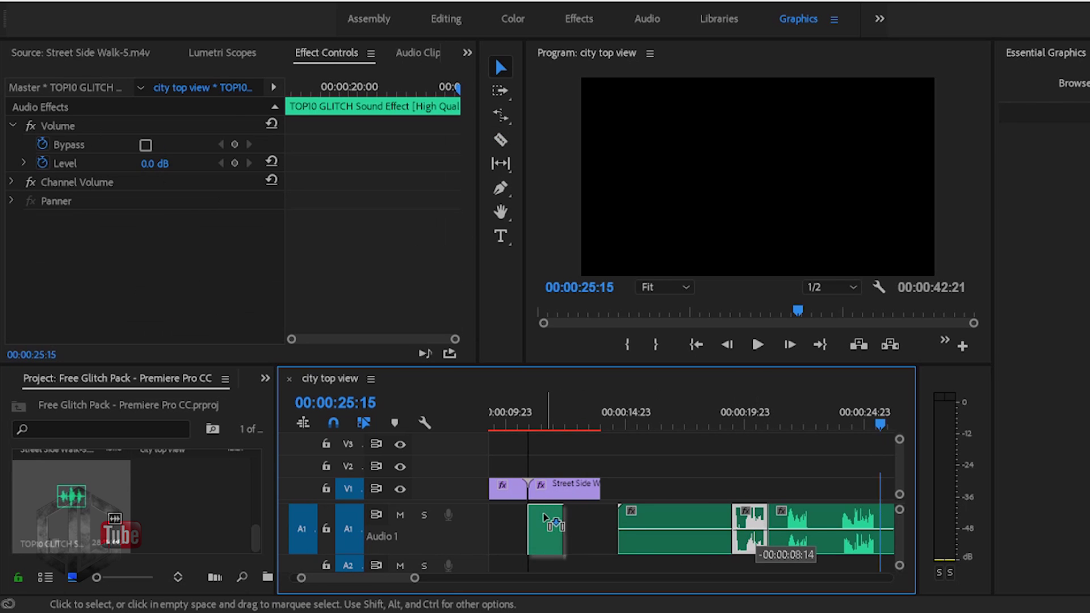
Move the razored glitch snippet on A1 under the cut between the city top view and crowd clips.
{"action": "left_click_drag", "start_coordinate": [591, 507], "coordinate": [528, 517]}
{"action": "scroll", "coordinate": [383, 576], "scroll_direction": "up", "scroll_amount": 2}
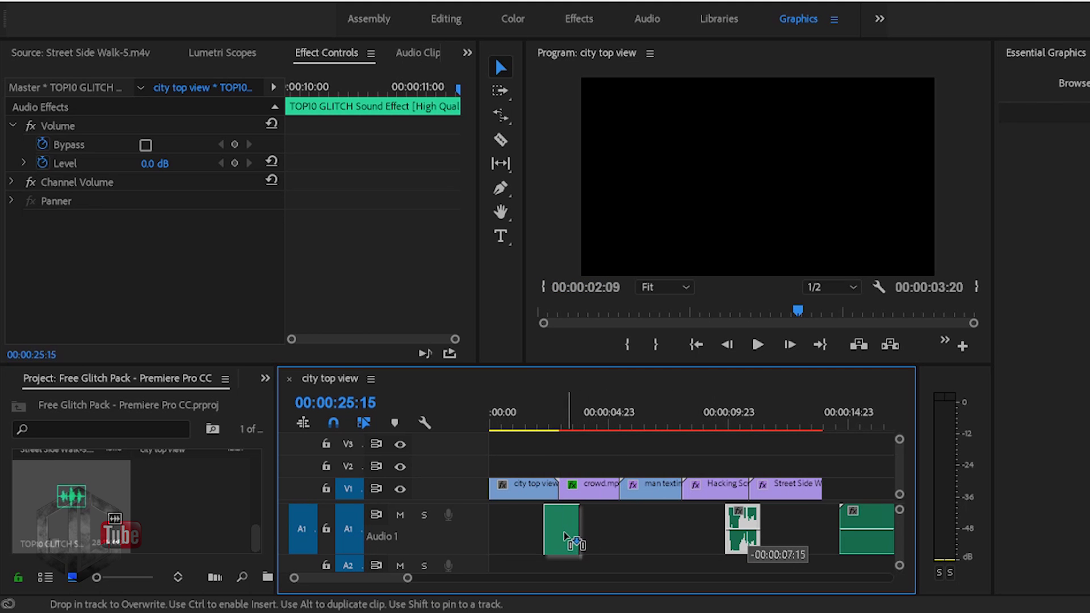
{"action": "left_click_drag", "start_coordinate": [564, 539], "coordinate": [561, 538]}
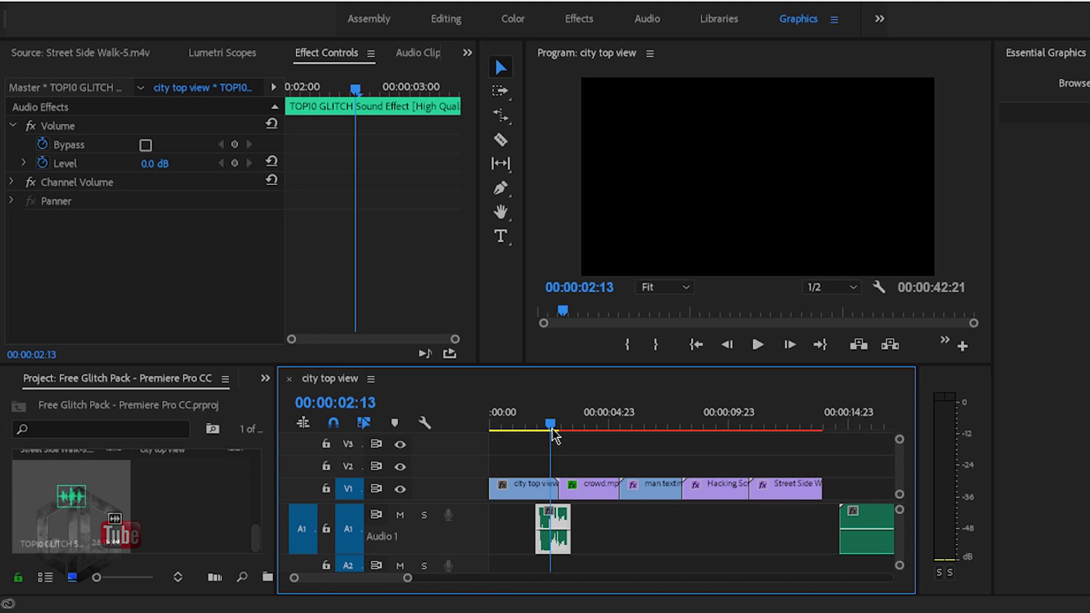
{"action": "mouse_move", "coordinate": [534, 434]}
{"action": "left_mouse_down"}
{"action": "mouse_move", "coordinate": [566, 446]}
{"action": "mouse_move", "coordinate": [561, 423]}
{"action": "left_mouse_up"}
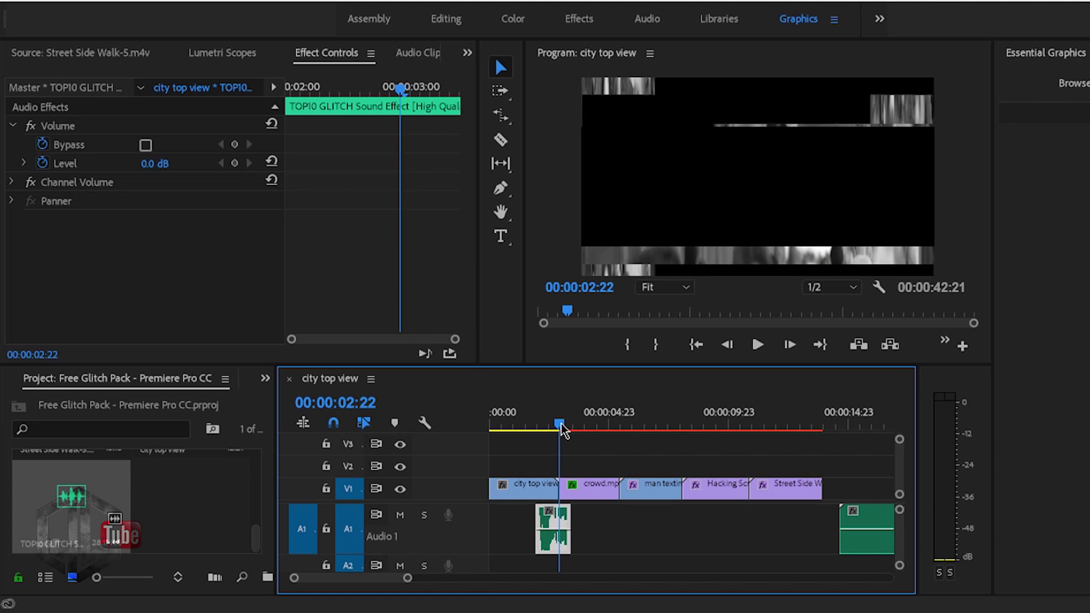
{"action": "left_click_drag", "start_coordinate": [557, 523], "coordinate": [559, 527]}
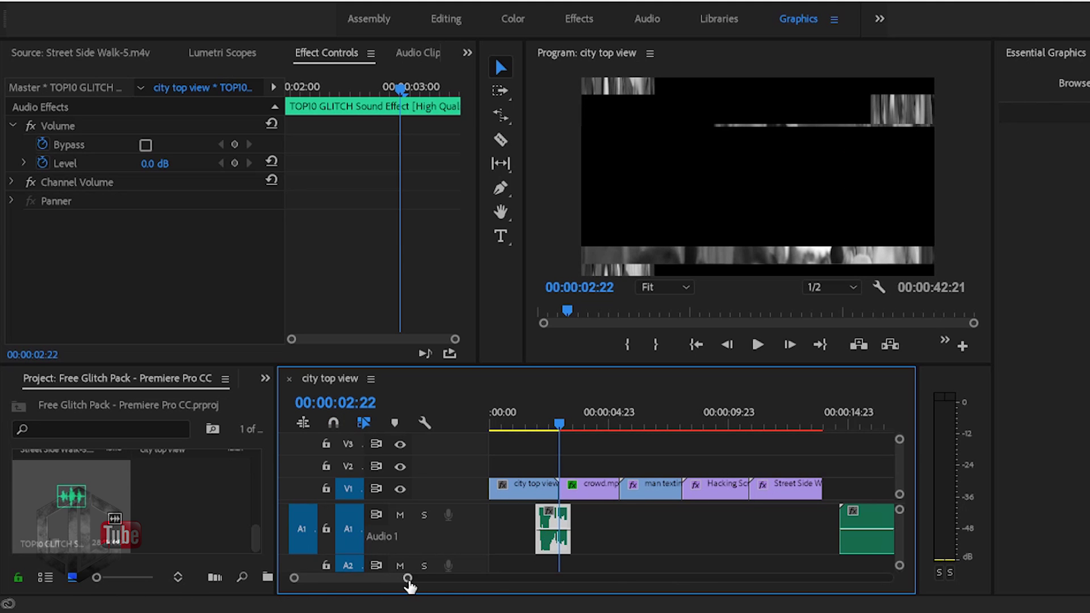
Trim the snippet's start and end, replaying the first cut to check the timing.
{"action": "left_click_drag", "start_coordinate": [414, 583], "coordinate": [366, 581]}
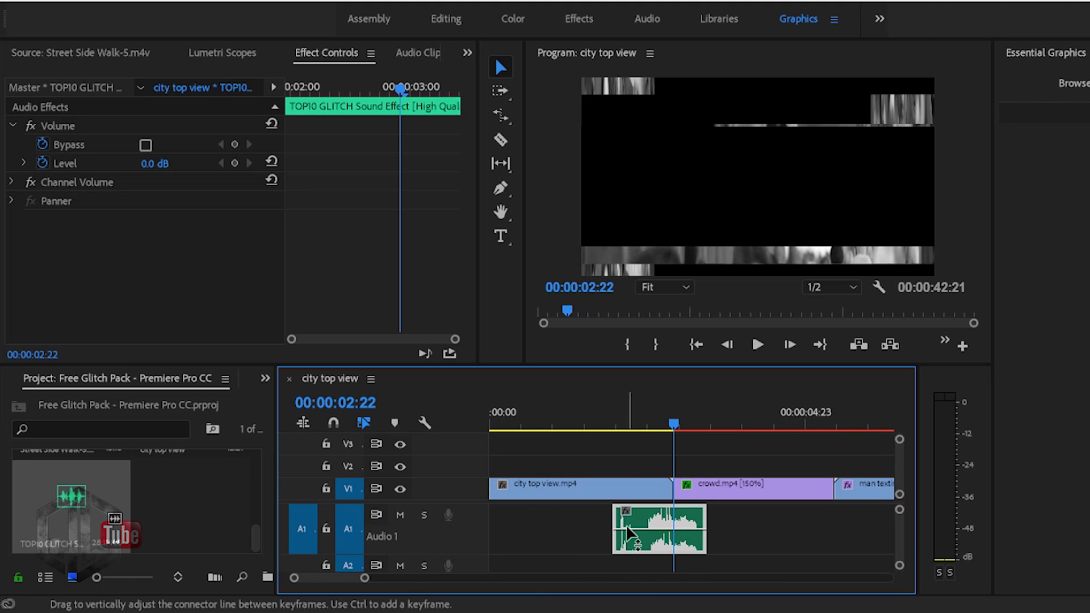
{"action": "mouse_move", "coordinate": [627, 528]}
{"action": "left_mouse_down"}
{"action": "mouse_move", "coordinate": [656, 536]}
{"action": "mouse_move", "coordinate": [676, 525]}
{"action": "mouse_move", "coordinate": [676, 510]}
{"action": "left_mouse_up"}
{"action": "key", "text": "space"}
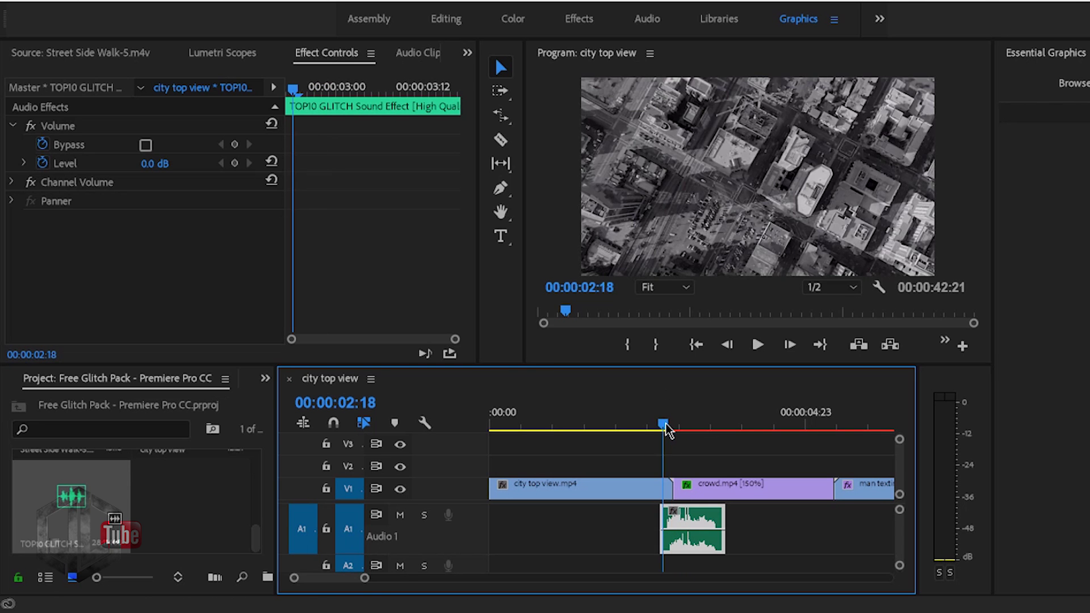
{"action": "left_click_drag", "start_coordinate": [666, 430], "coordinate": [705, 432]}
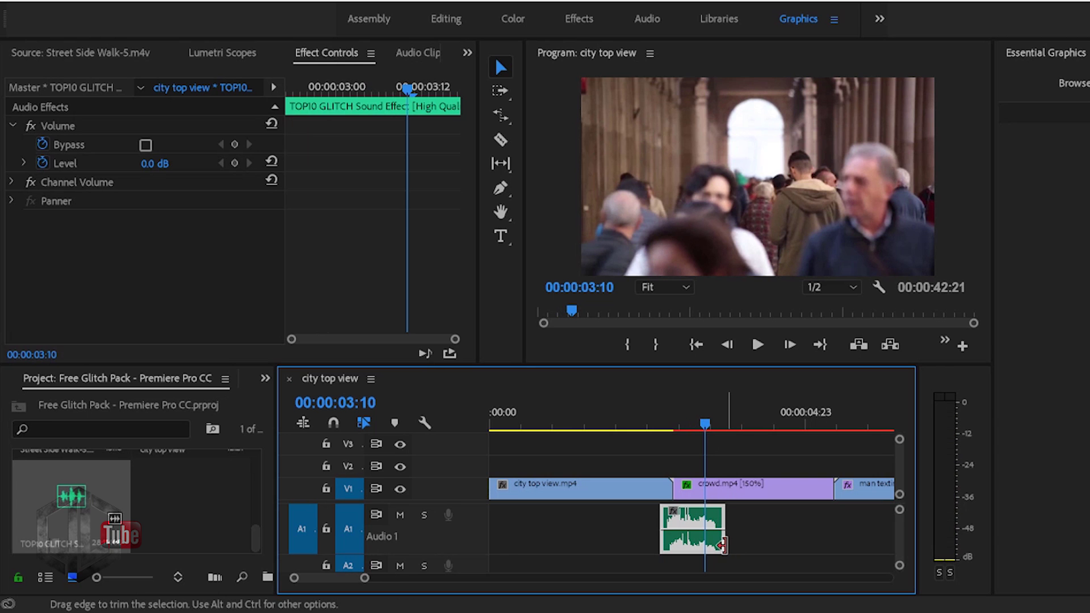
{"action": "left_click_drag", "start_coordinate": [722, 545], "coordinate": [696, 512]}
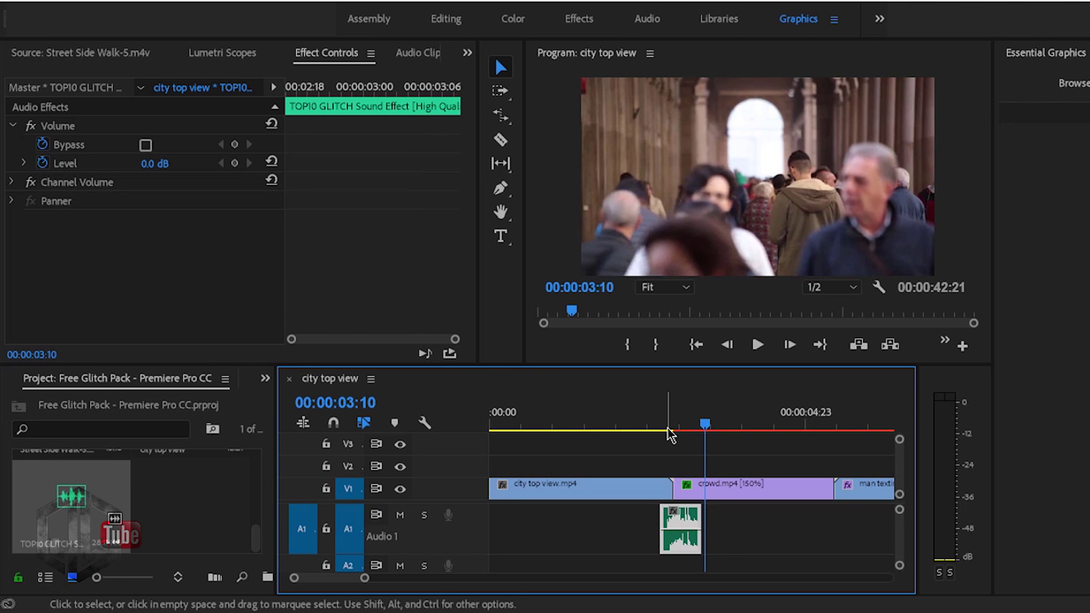
{"action": "left_click", "coordinate": [668, 431]}
{"action": "key", "text": "space"}
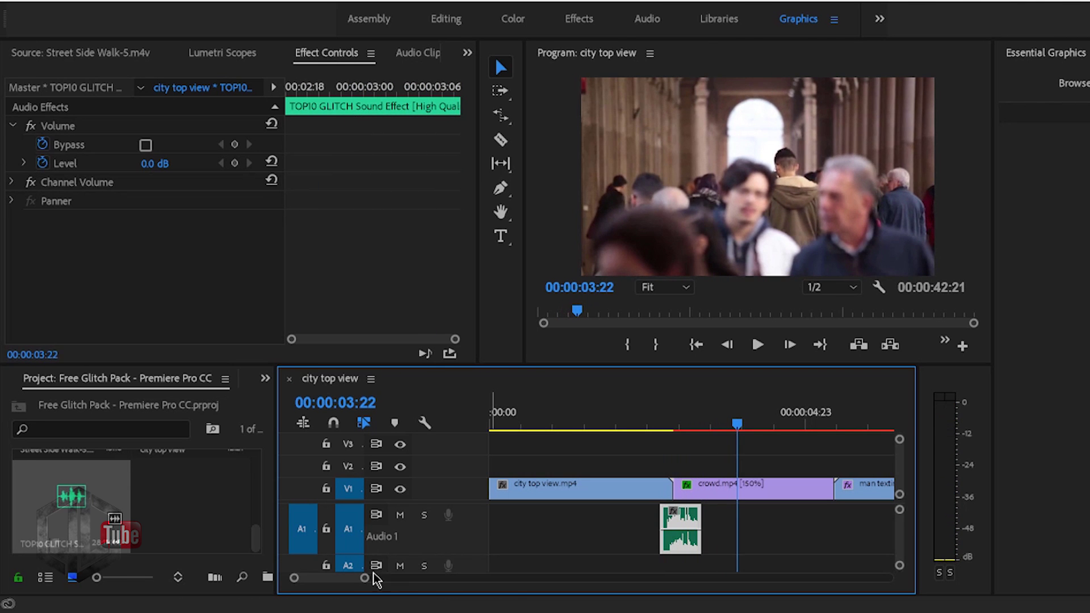
{"action": "left_click_drag", "start_coordinate": [365, 578], "coordinate": [442, 580]}
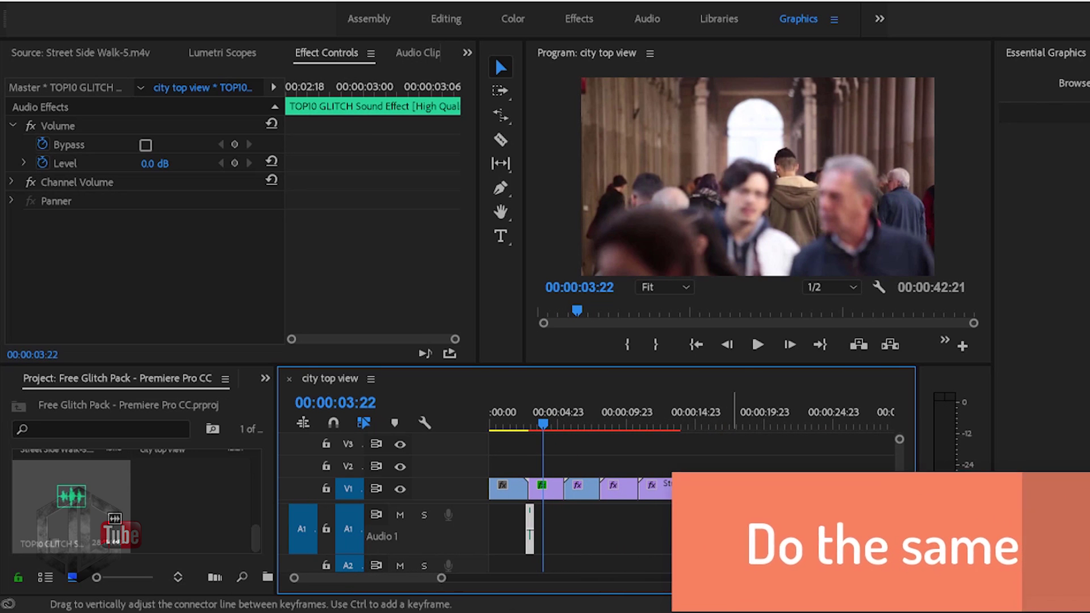
Line up another glitch snippet on A1 under the crowd–man texting cut.
{"action": "left_click", "coordinate": [785, 426]}
{"action": "left_click_drag", "start_coordinate": [789, 534], "coordinate": [566, 553]}
{"action": "left_click_drag", "start_coordinate": [441, 577], "coordinate": [371, 578]}
{"action": "left_click_drag", "start_coordinate": [752, 523], "coordinate": [768, 522]}
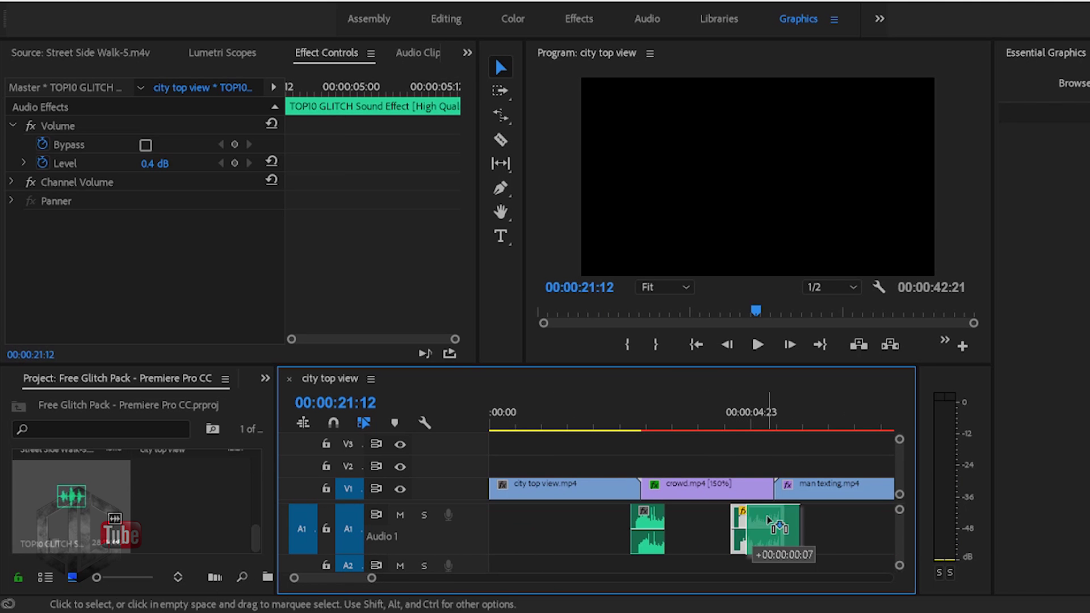
{"action": "left_click_drag", "start_coordinate": [776, 431], "coordinate": [858, 426]}
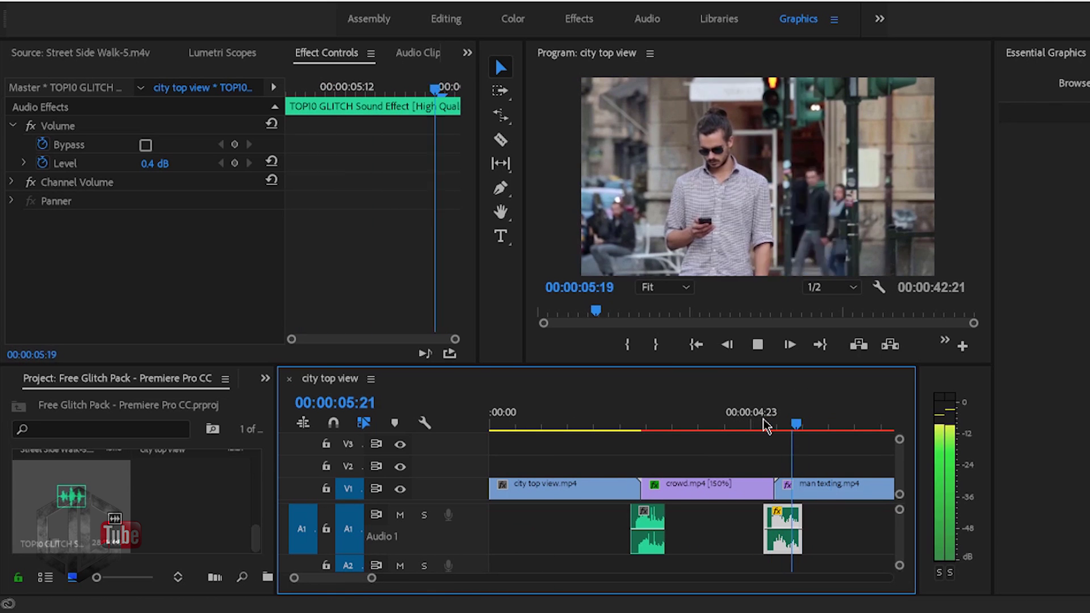
{"action": "left_click_drag", "start_coordinate": [373, 583], "coordinate": [411, 588]}
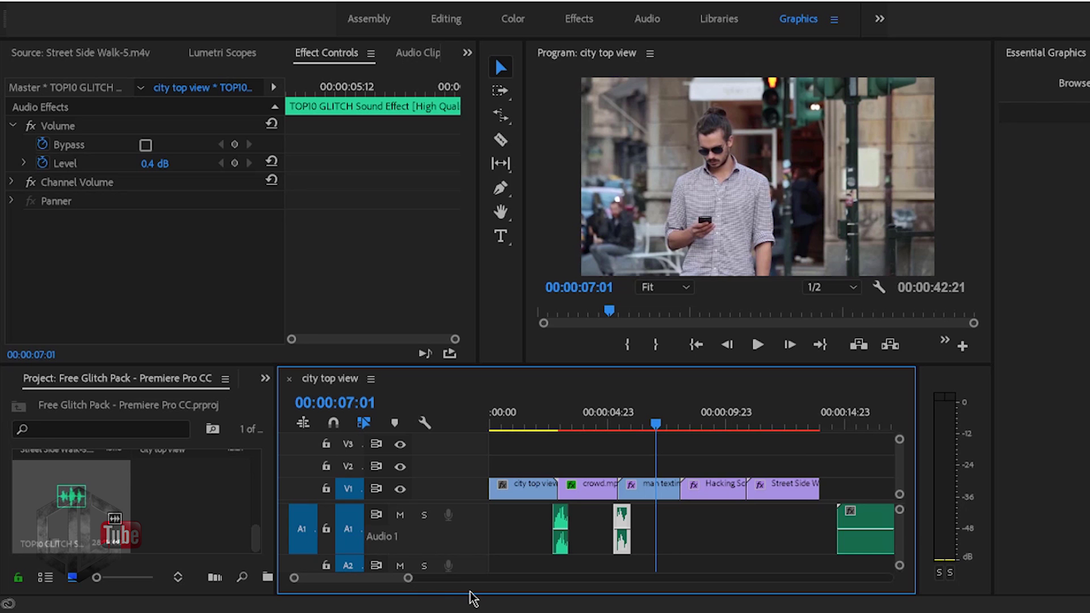
{"action": "scroll", "coordinate": [402, 577], "scroll_direction": "down", "scroll_amount": 3}
Align the next snippet with the Hacking Screen cut near 08:02 and play it back.
{"action": "left_click", "coordinate": [656, 531]}
{"action": "left_click_drag", "start_coordinate": [411, 578], "coordinate": [438, 578]}
{"action": "left_click_drag", "start_coordinate": [603, 427], "coordinate": [607, 427]}
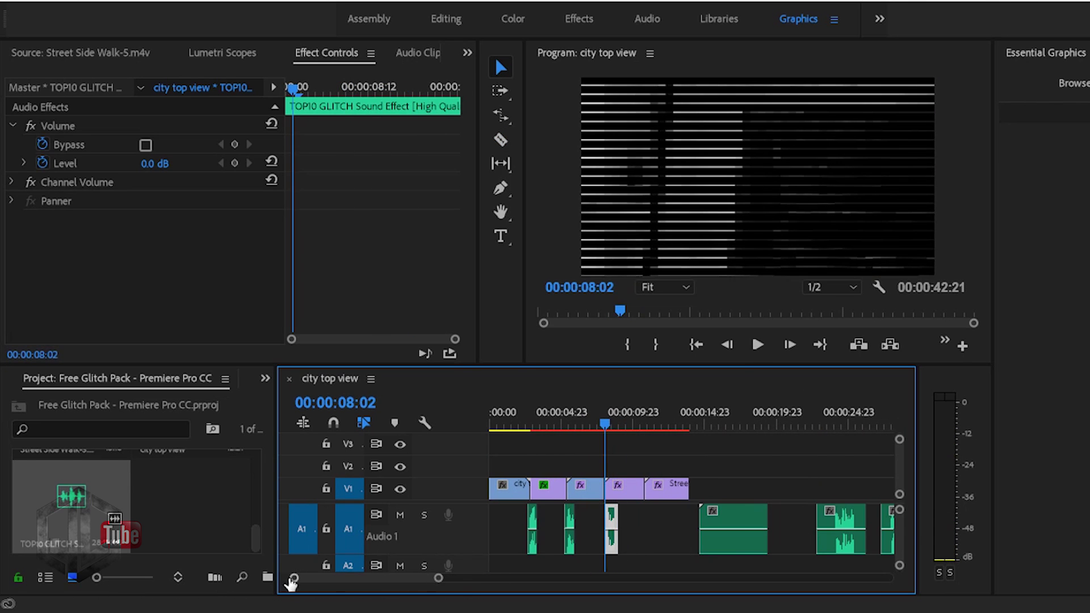
{"action": "key", "text": "equal"}
{"action": "key", "text": "equal"}
{"action": "key", "text": "equal"}
{"action": "left_click_drag", "start_coordinate": [714, 525], "coordinate": [688, 525]}
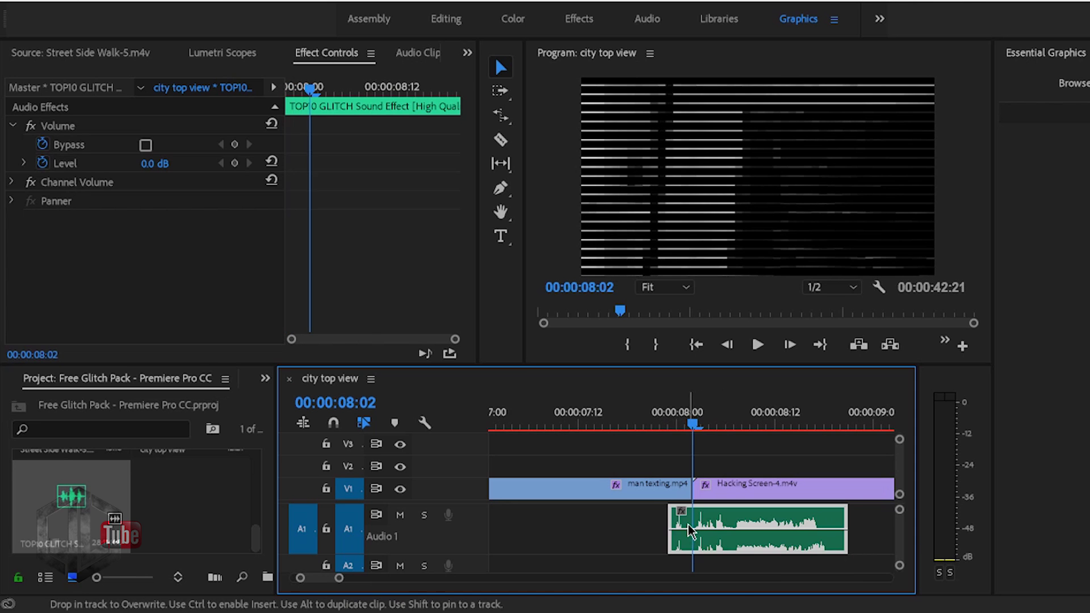
{"action": "key", "text": "space"}
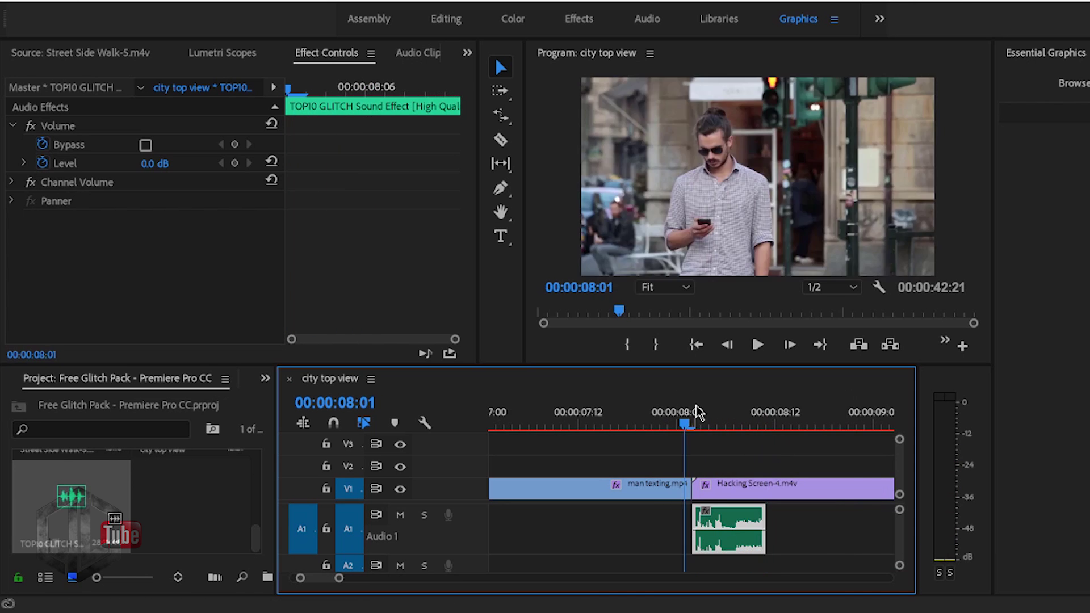
{"action": "left_click", "coordinate": [757, 351]}
Preview the leftover sound effect at the end of the timeline and select it.
{"action": "left_click_drag", "start_coordinate": [408, 578], "coordinate": [312, 578]}
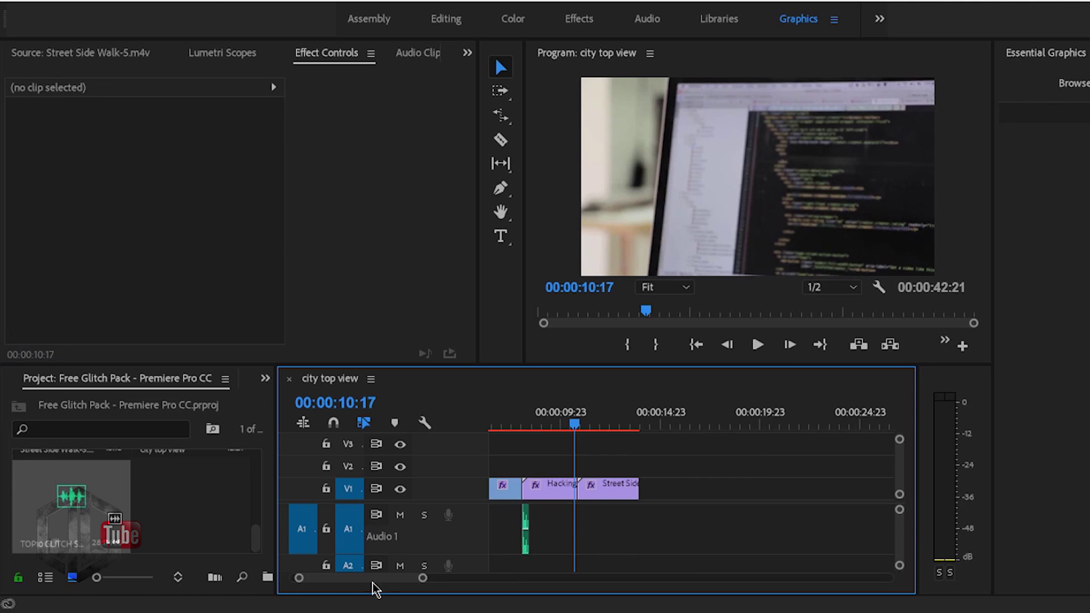
{"action": "left_click", "coordinate": [809, 426]}
{"action": "key", "text": "space"}
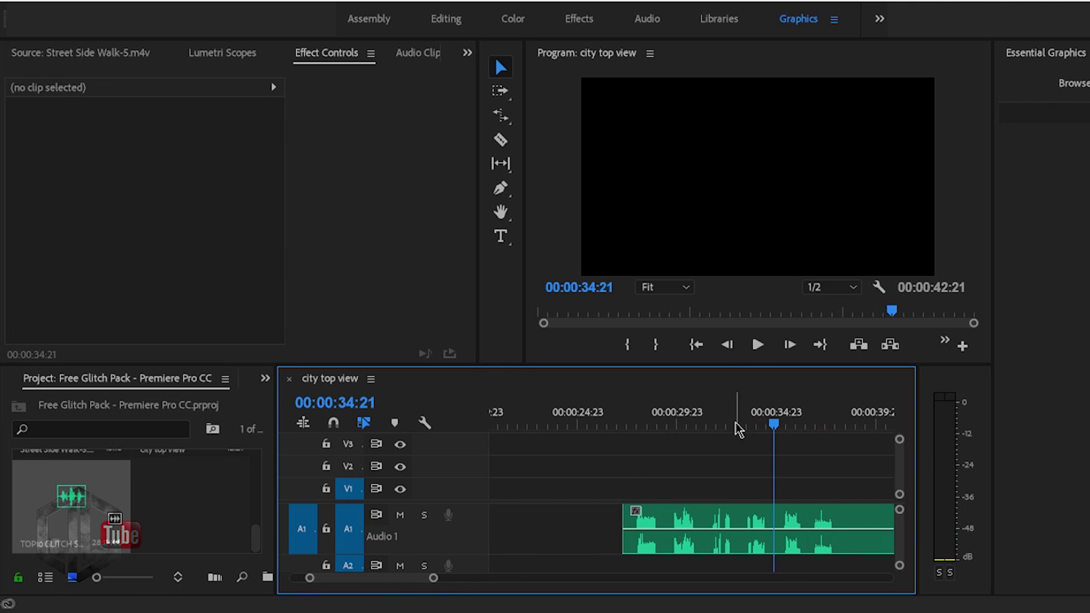
{"action": "key", "text": "v"}
{"action": "left_click", "coordinate": [741, 519]}
{"action": "left_click_drag", "start_coordinate": [402, 578], "coordinate": [386, 578]}
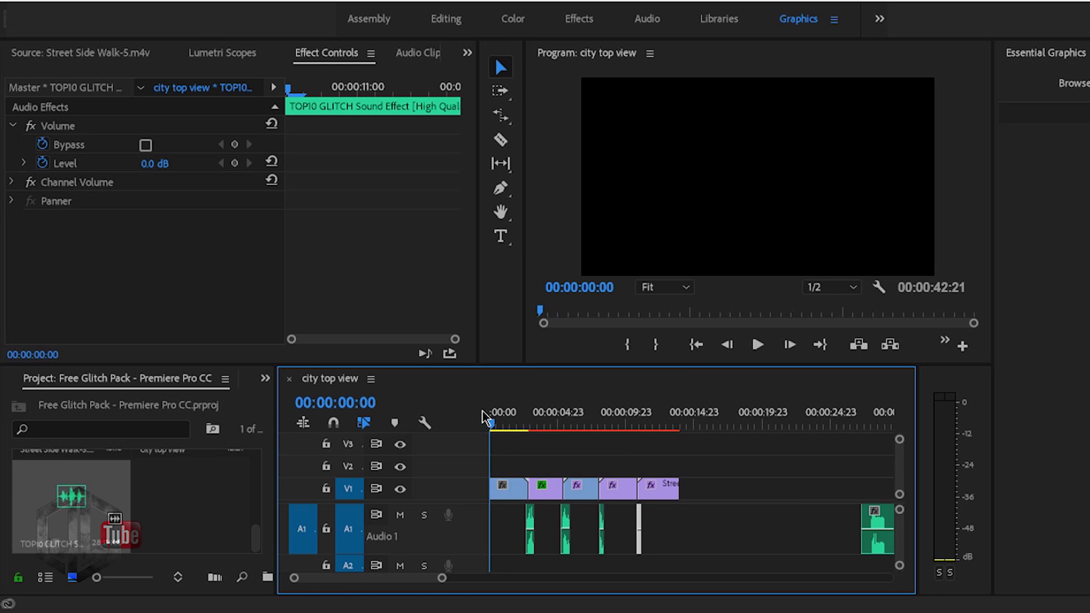
Play the sequence from 00:00:00:00 and stop it after the last clip.
{"action": "key", "text": "space"}
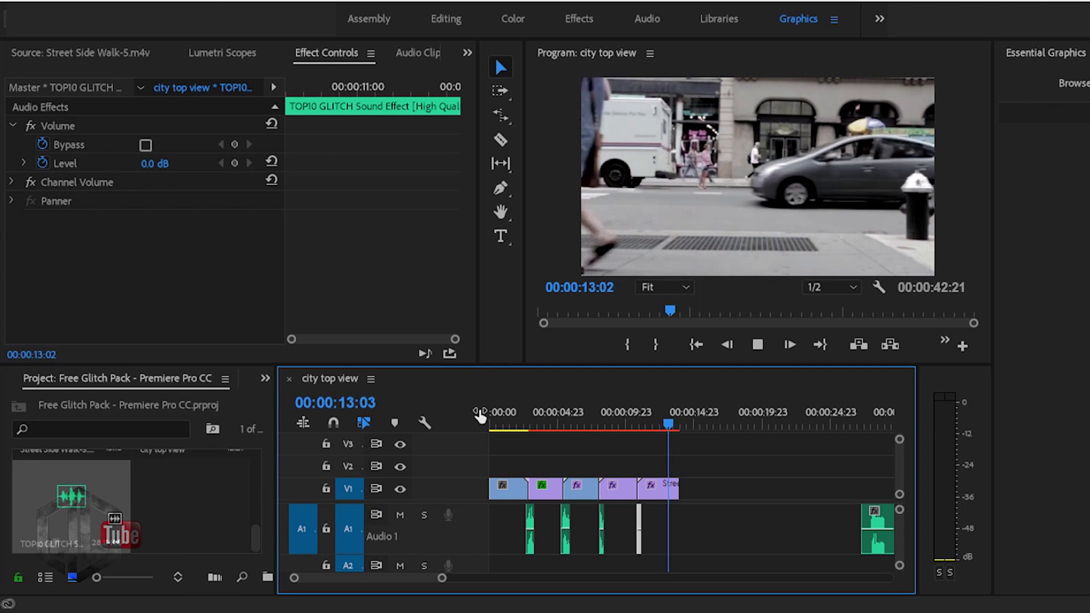
{"action": "key", "text": "space"}
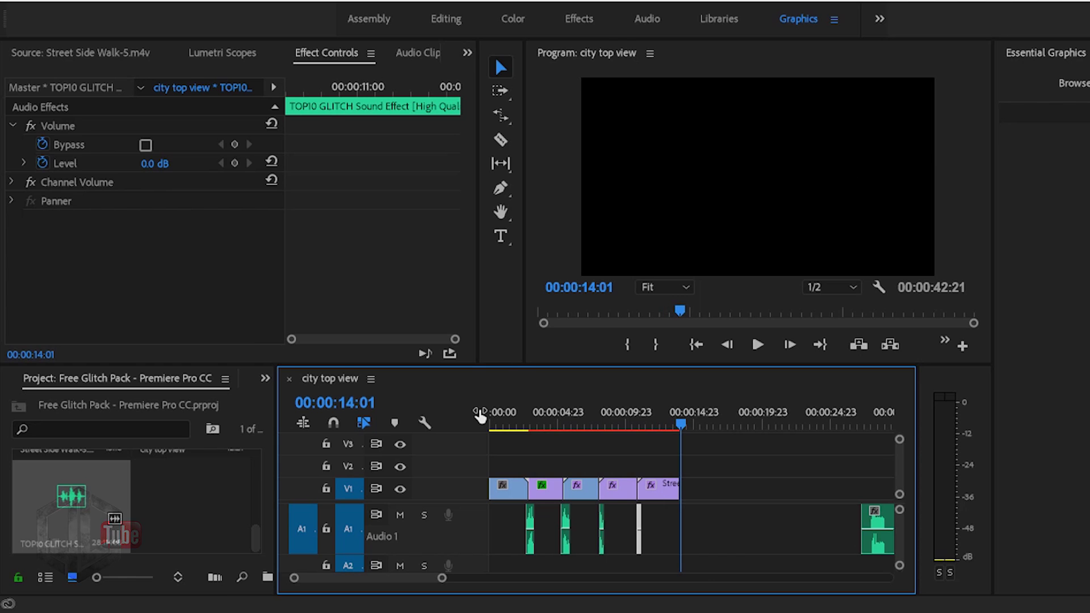